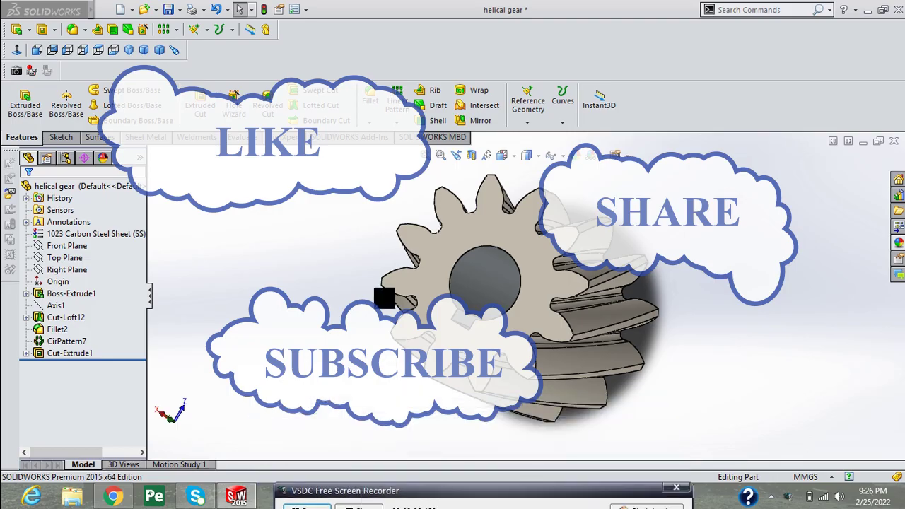
{"action": "middle_click_drag", "start_coordinate": [384, 298], "coordinate": [427, 457]}
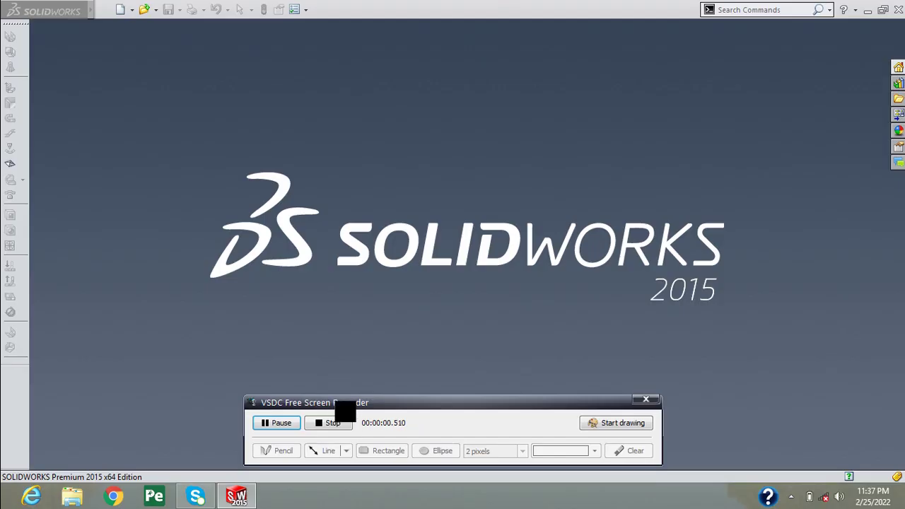
{"action": "left_click_drag", "start_coordinate": [345, 410], "coordinate": [384, 491]}
Create a new part document and start a sketch on the Top Plane.
{"action": "left_click", "coordinate": [122, 10]}
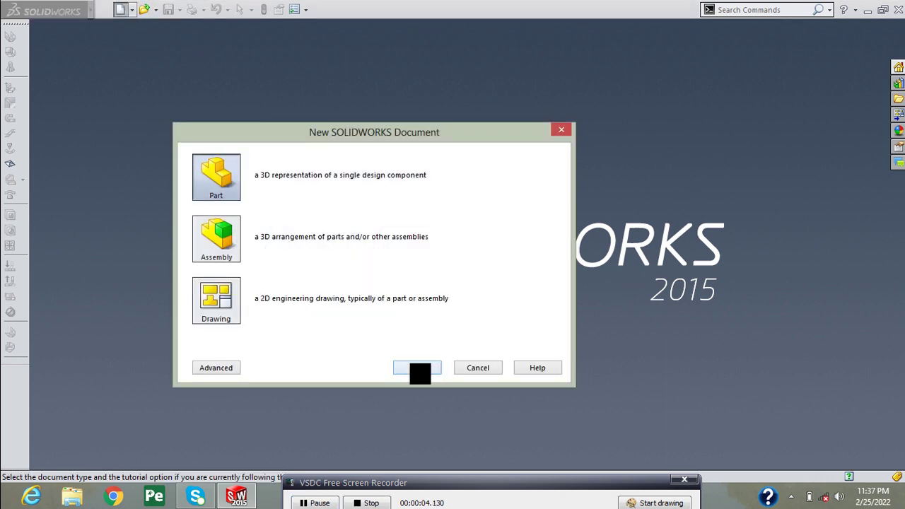
{"action": "left_click", "coordinate": [419, 371]}
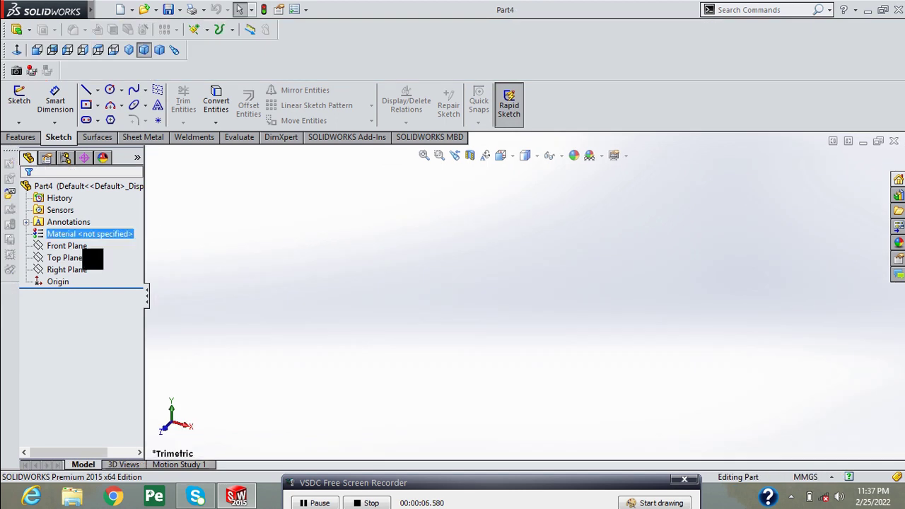
{"action": "left_click", "coordinate": [76, 259]}
{"action": "right_click", "coordinate": [74, 260]}
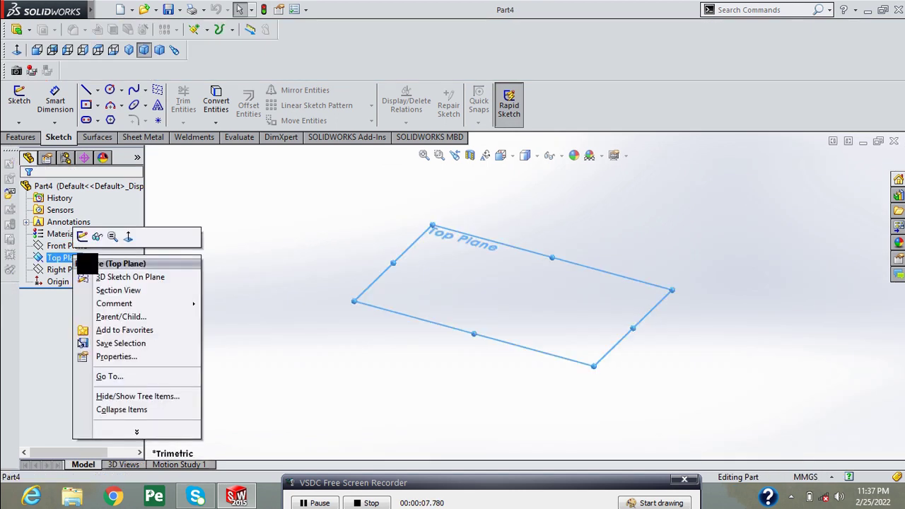
{"action": "left_click", "coordinate": [84, 236]}
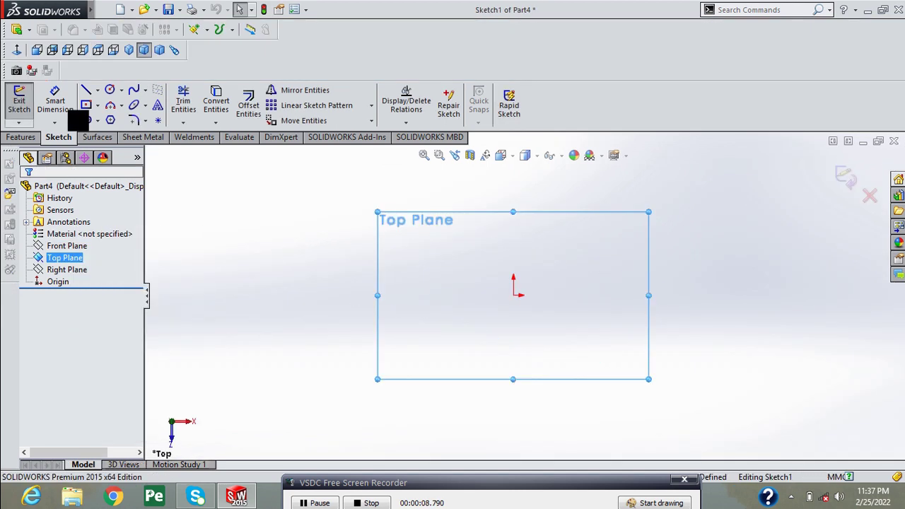
Sketch a circle about 99 mm in diameter centred on the origin.
{"action": "left_click", "coordinate": [110, 91]}
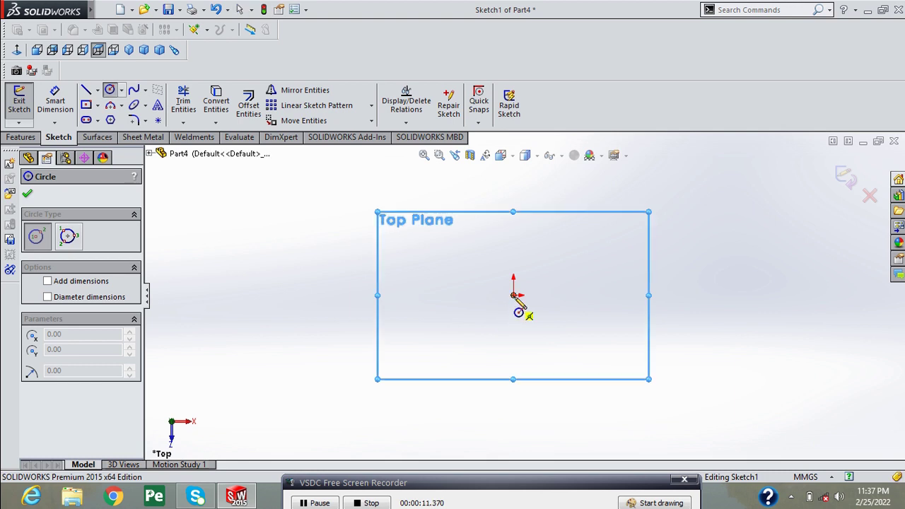
{"action": "left_click", "coordinate": [514, 296]}
{"action": "left_click", "coordinate": [580, 335]}
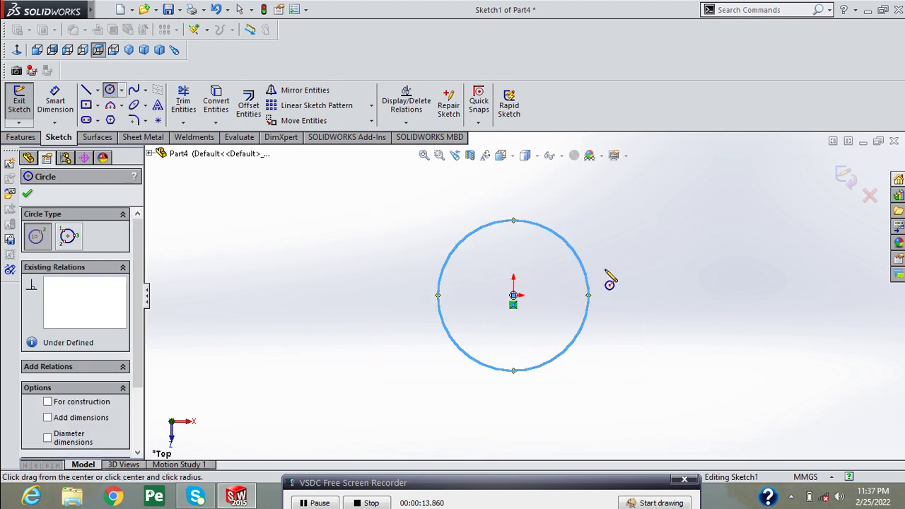
{"action": "right_click", "coordinate": [613, 272]}
{"action": "left_click", "coordinate": [644, 273]}
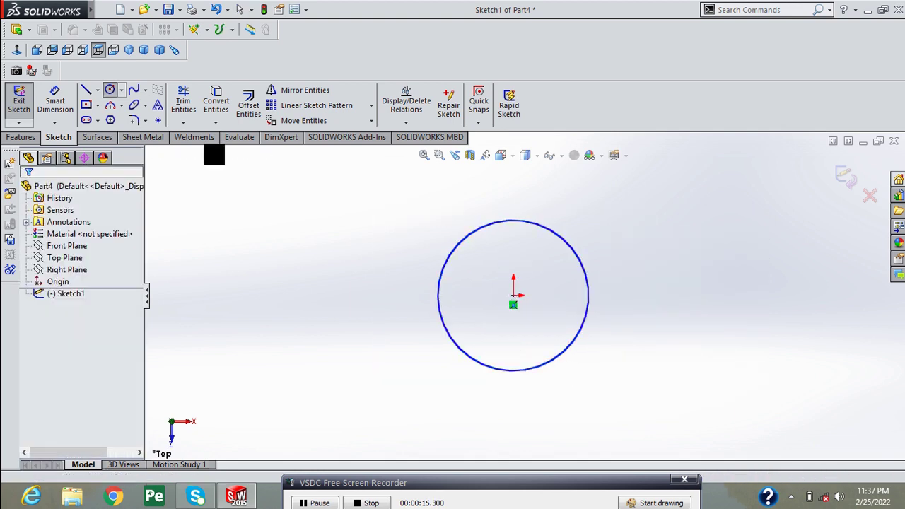
Dimension the circle's diameter as 200 mm.
{"action": "left_click", "coordinate": [603, 280]}
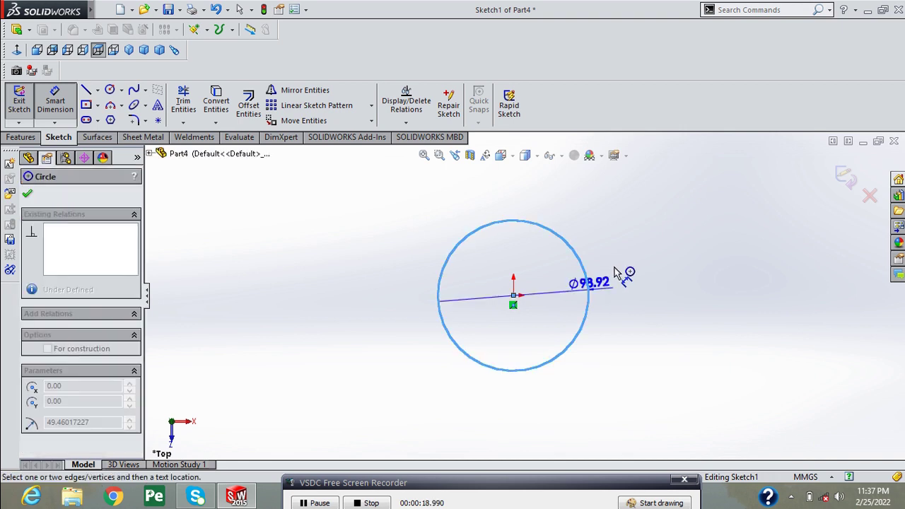
{"action": "left_click", "coordinate": [635, 298]}
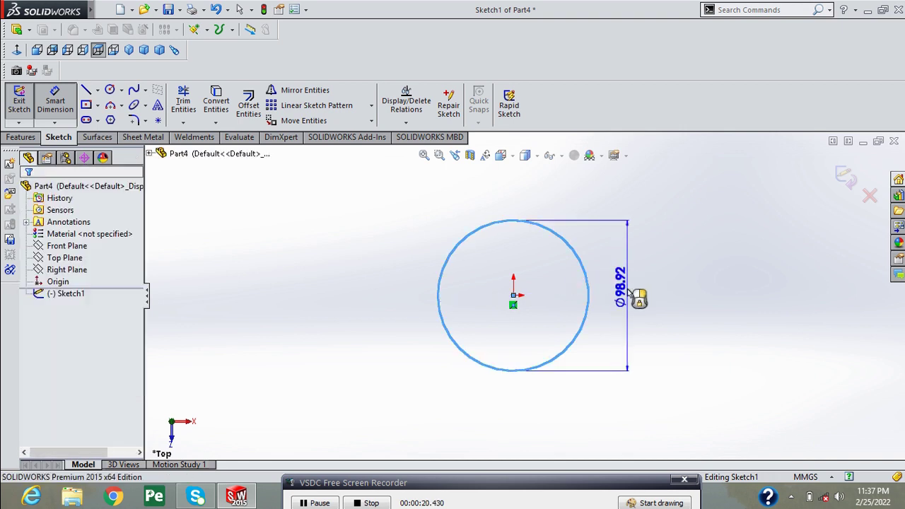
{"action": "left_click", "coordinate": [628, 292]}
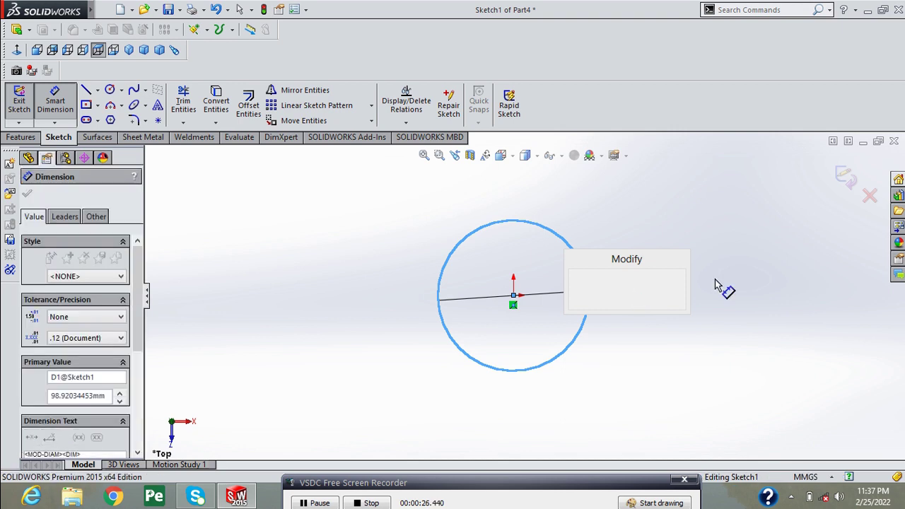
{"action": "type", "text": "100"}
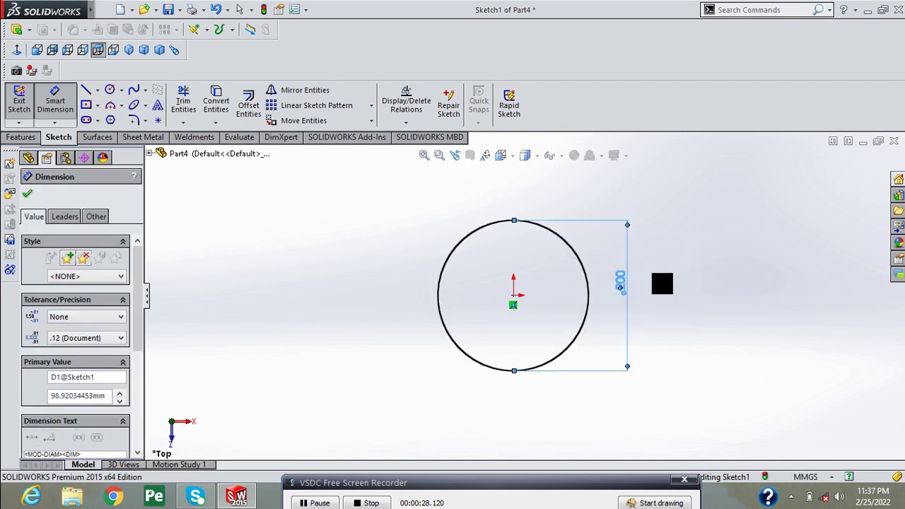
{"action": "key", "text": "Return"}
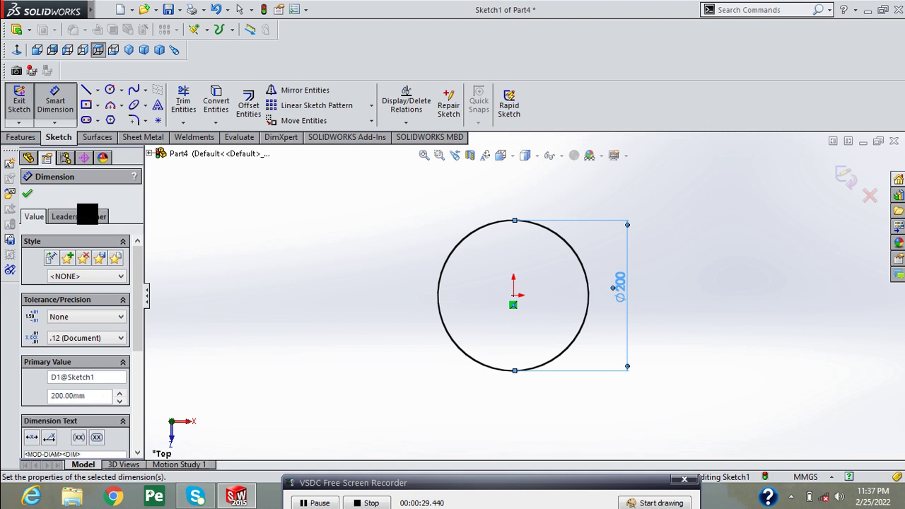
Extrude the circle 200 mm with the Mid Plane end condition to form a solid cylinder.
{"action": "left_click", "coordinate": [20, 137]}
{"action": "left_click", "coordinate": [25, 105]}
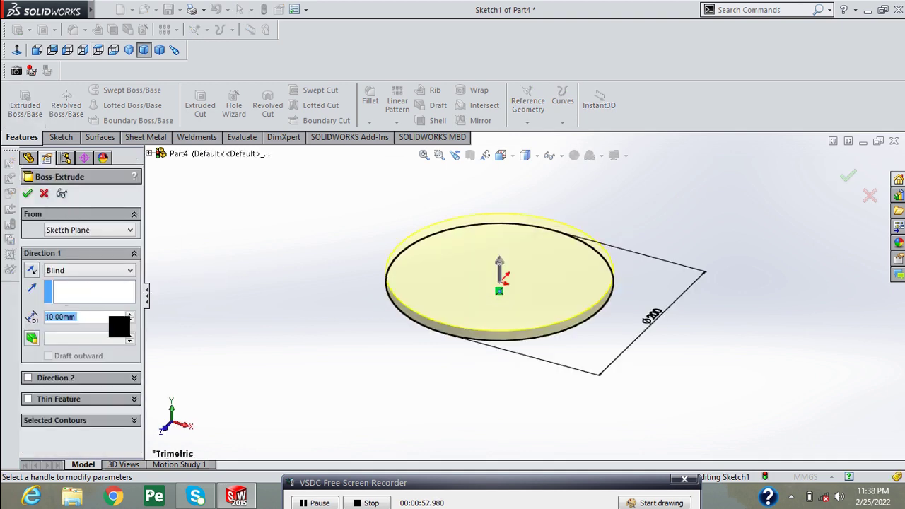
{"action": "type", "text": "200"}
{"action": "key", "text": "Return"}
{"action": "left_click", "coordinate": [90, 270]}
{"action": "left_click", "coordinate": [71, 336]}
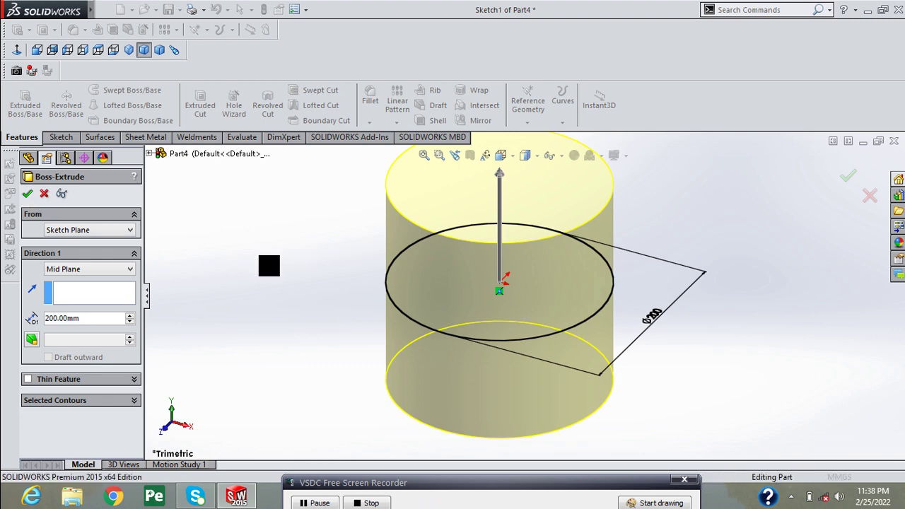
On a new Front Plane sketch, draw a slanted line about 208 mm long from the cylinder's upper edge to its lower edge.
{"action": "right_click", "coordinate": [68, 246]}
{"action": "left_click", "coordinate": [79, 257]}
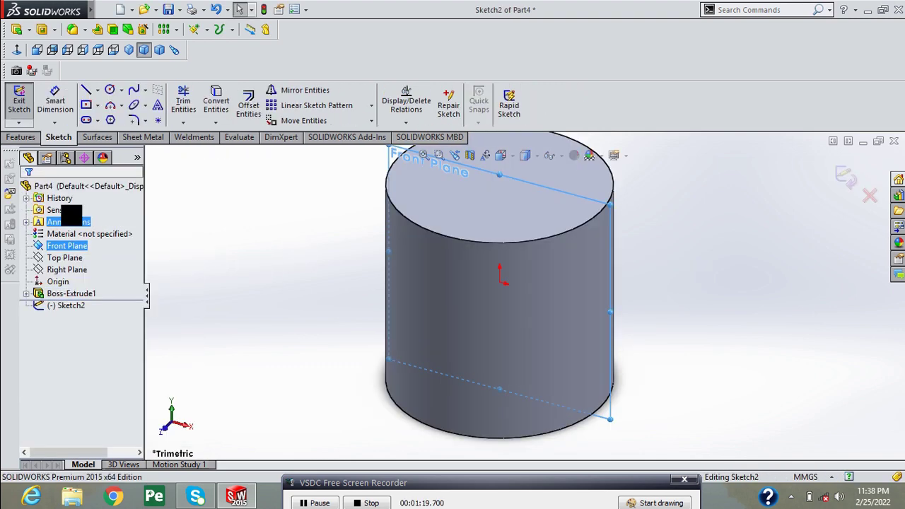
{"action": "left_click", "coordinate": [17, 52]}
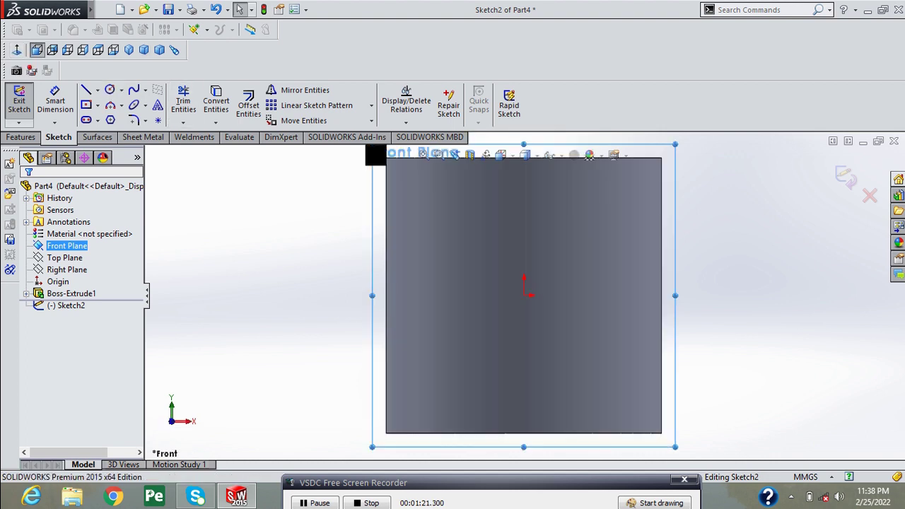
{"action": "left_click", "coordinate": [86, 90]}
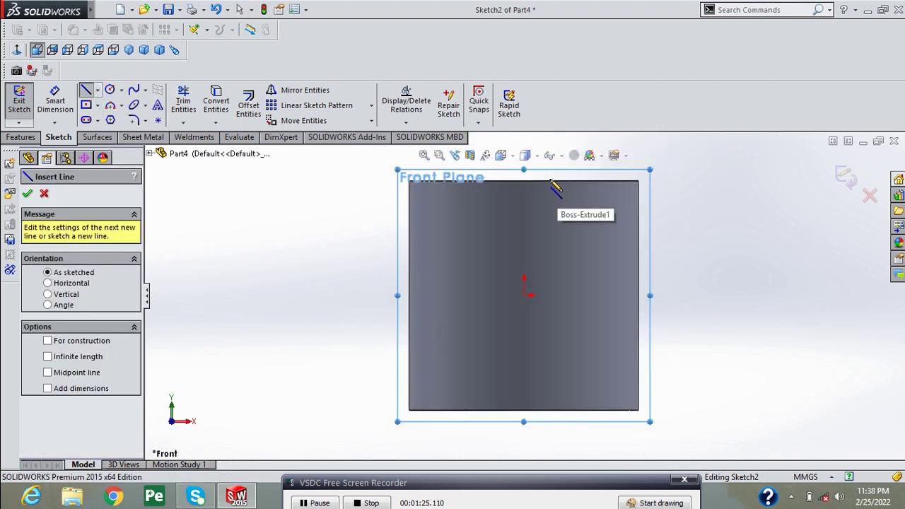
{"action": "left_click", "coordinate": [550, 183]}
{"action": "left_click", "coordinate": [486, 409]}
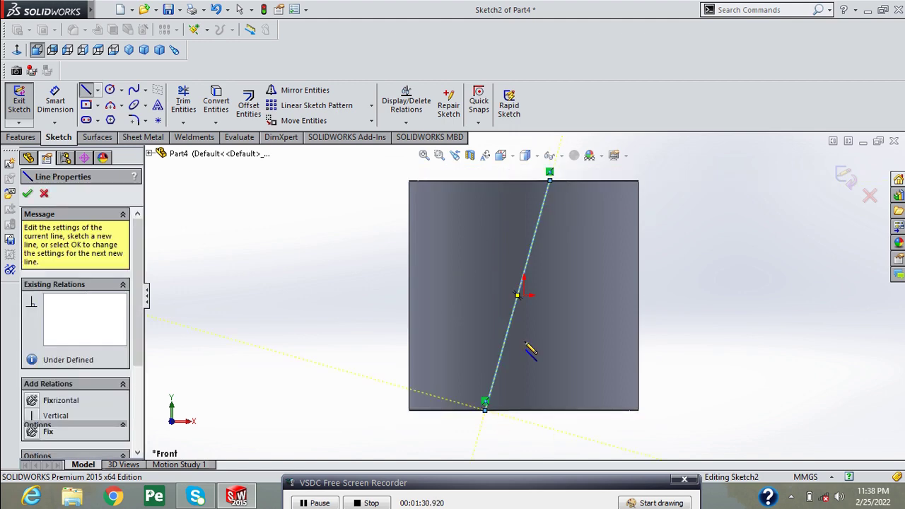
{"action": "right_click", "coordinate": [495, 325]}
{"action": "left_click", "coordinate": [527, 354]}
Add a Midpoint relation between the slanted line and the origin.
{"action": "scroll", "coordinate": [541, 317], "scroll_direction": "down", "scroll_amount": 2}
{"action": "left_click", "coordinate": [497, 304]}
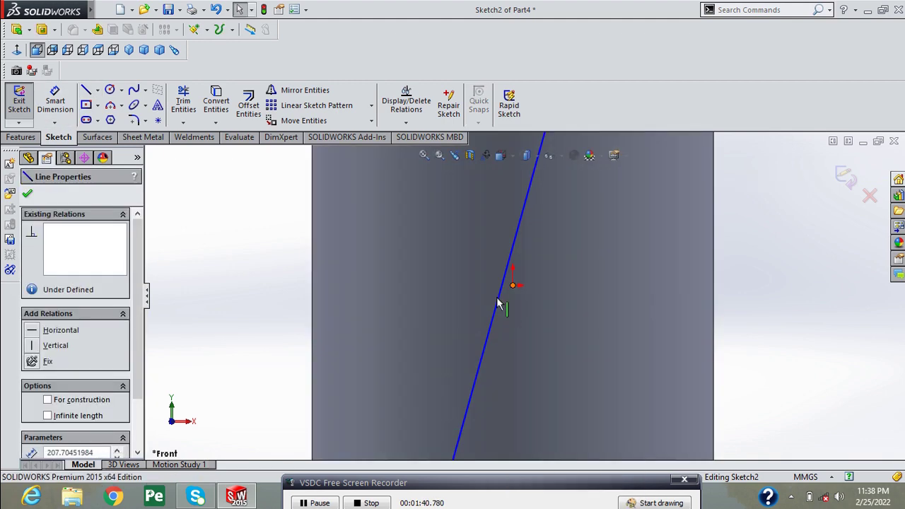
{"action": "left_click", "coordinate": [513, 285], "text": "ctrl"}
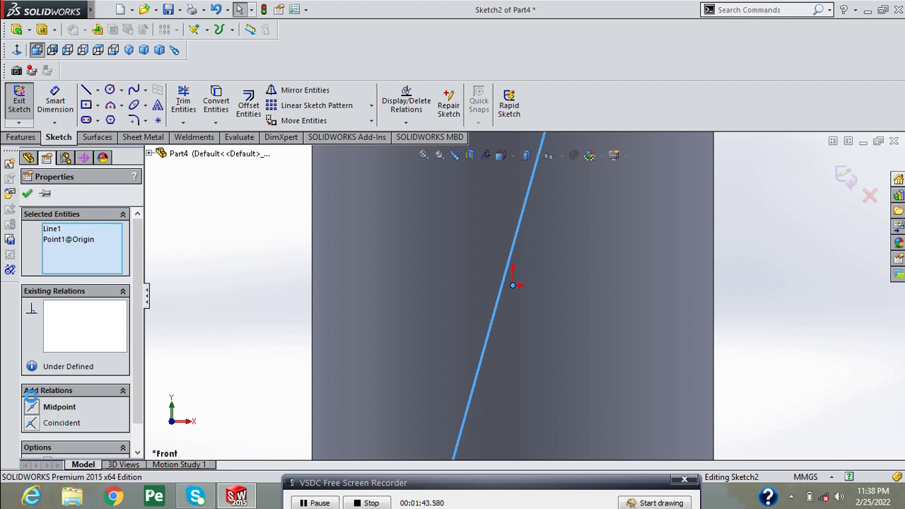
{"action": "left_click", "coordinate": [47, 407]}
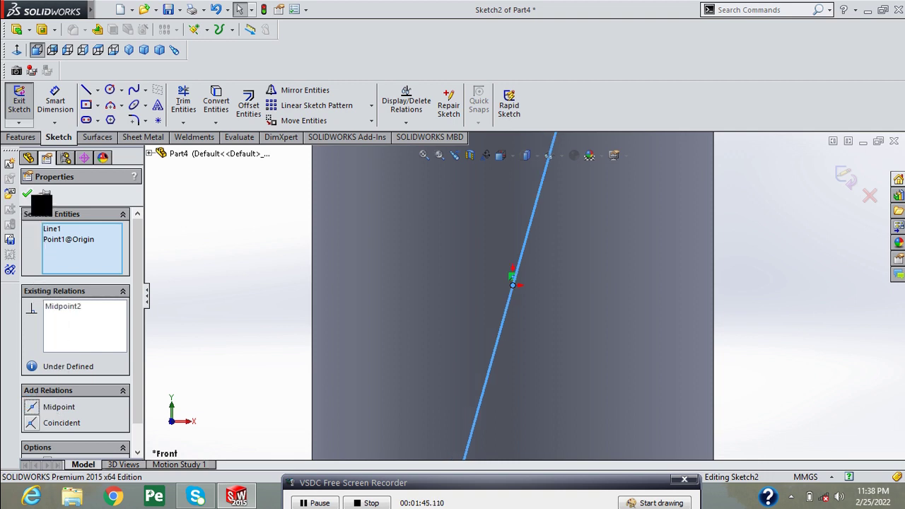
{"action": "left_click", "coordinate": [27, 193]}
Dimension the slanted line's upper end 73 mm from the cylinder's right edge and finish the sketch.
{"action": "key", "text": "f"}
{"action": "left_click", "coordinate": [55, 99]}
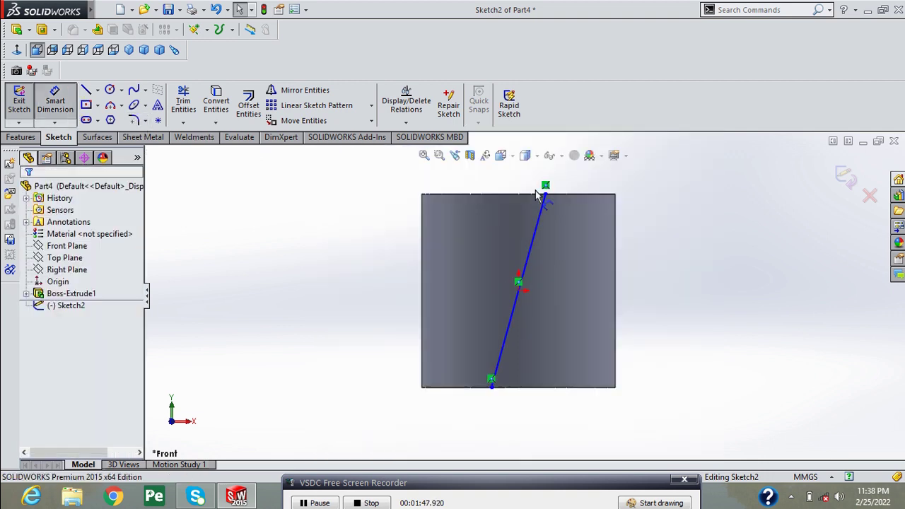
{"action": "scroll", "coordinate": [537, 195], "scroll_direction": "down", "scroll_amount": 3}
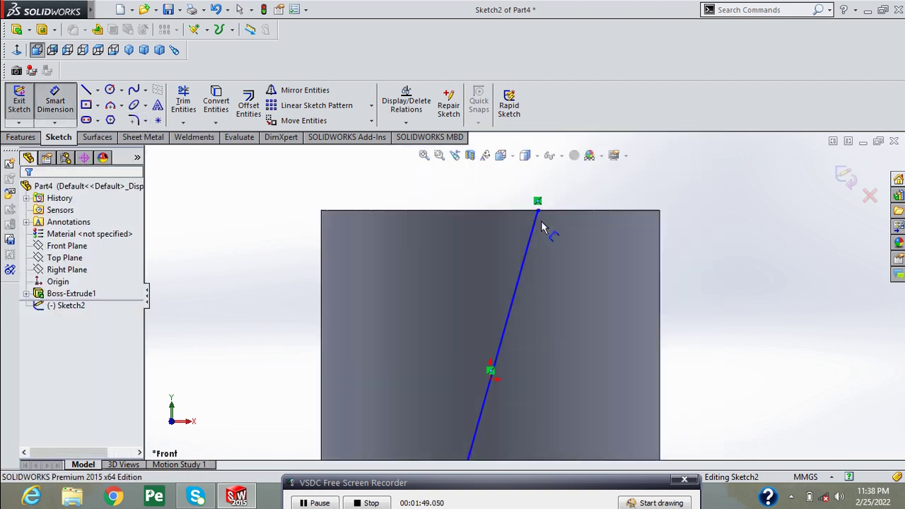
{"action": "left_click", "coordinate": [660, 236]}
{"action": "left_click", "coordinate": [614, 243]}
{"action": "type", "text": "73"}
{"action": "key", "text": "Return"}
{"action": "key", "text": "Escape"}
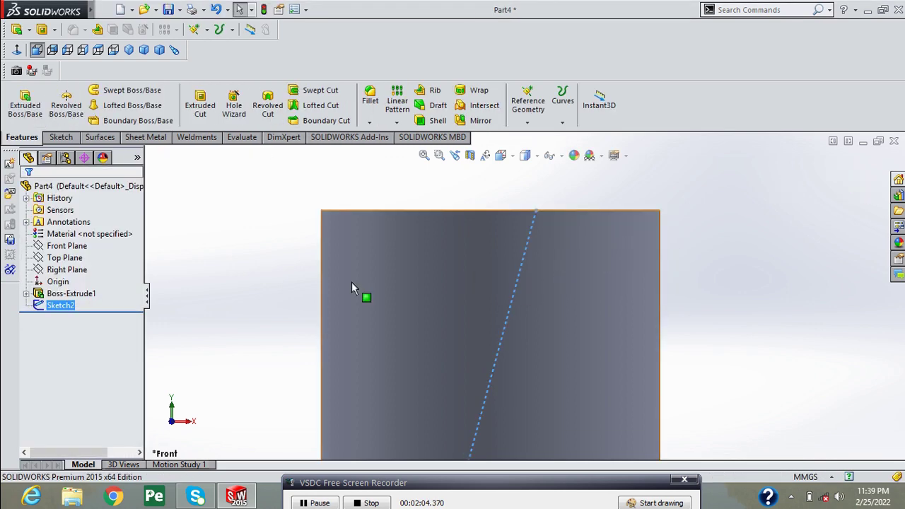
Create a projected curve from the slanted line sketch onto the cylinder's outer face, using reverse projection.
{"action": "left_click", "coordinate": [563, 105]}
{"action": "left_click", "coordinate": [594, 154]}
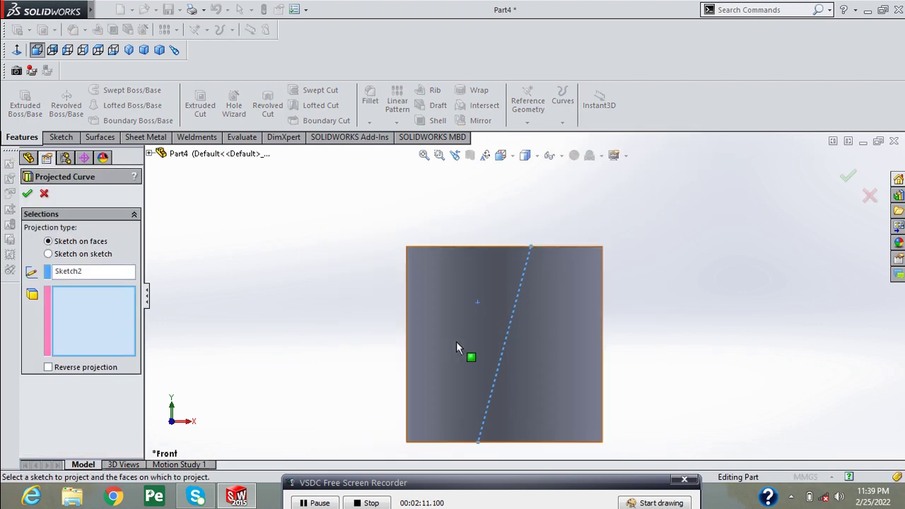
{"action": "left_click", "coordinate": [456, 340]}
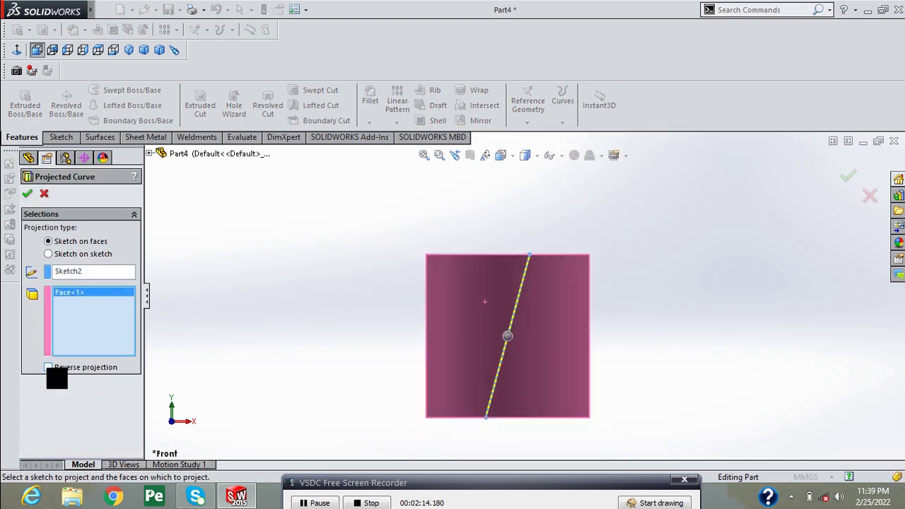
{"action": "left_click", "coordinate": [48, 367]}
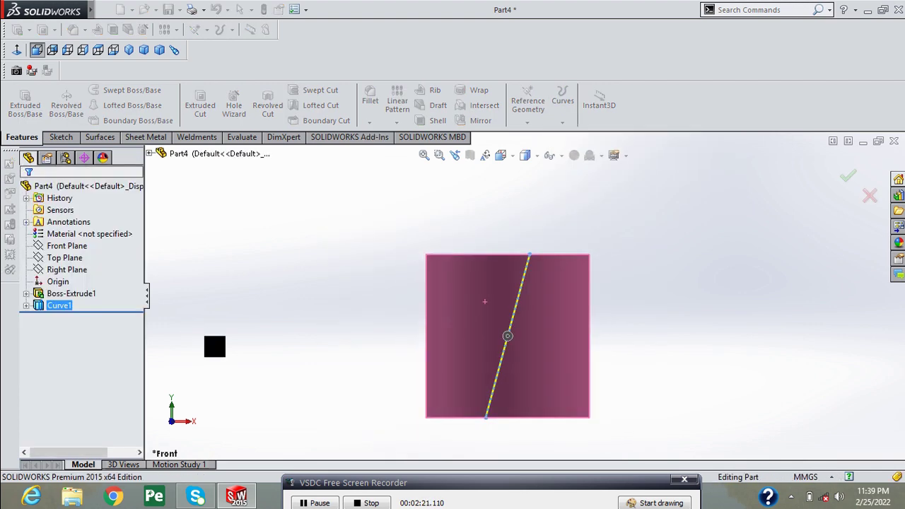
On a new Top Plane sketch, draw two concentric circles centred on the origin, the outer one about 148 mm in diameter.
{"action": "left_click", "coordinate": [64, 258]}
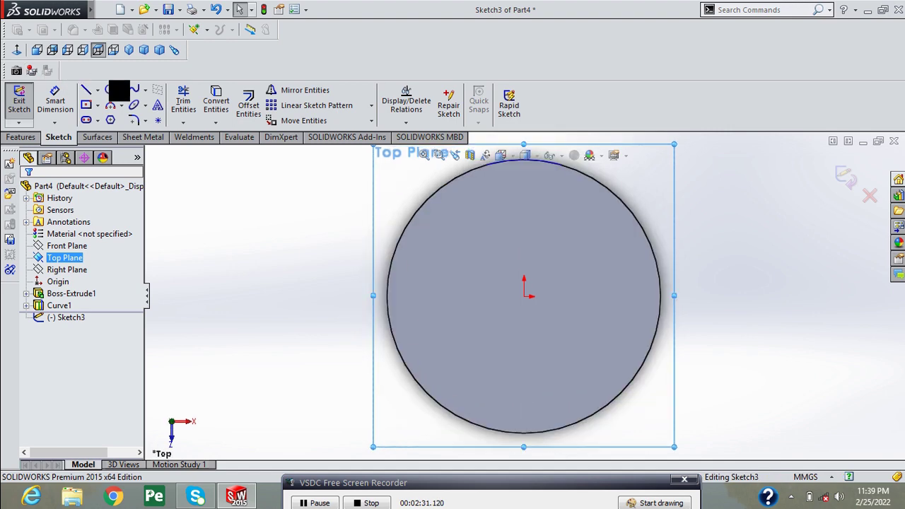
{"action": "left_click", "coordinate": [110, 90]}
{"action": "left_click", "coordinate": [524, 297]}
{"action": "left_click", "coordinate": [625, 297]}
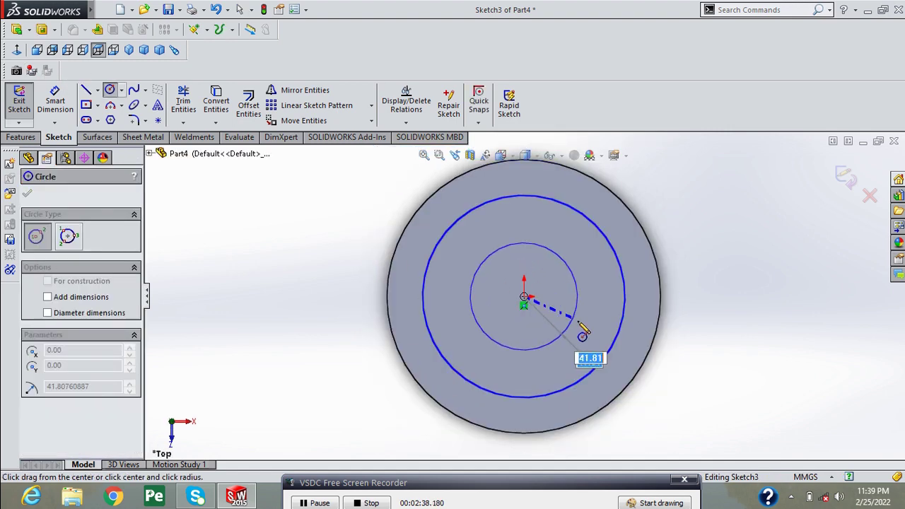
{"action": "left_click", "coordinate": [586, 330]}
{"action": "right_click", "coordinate": [720, 282]}
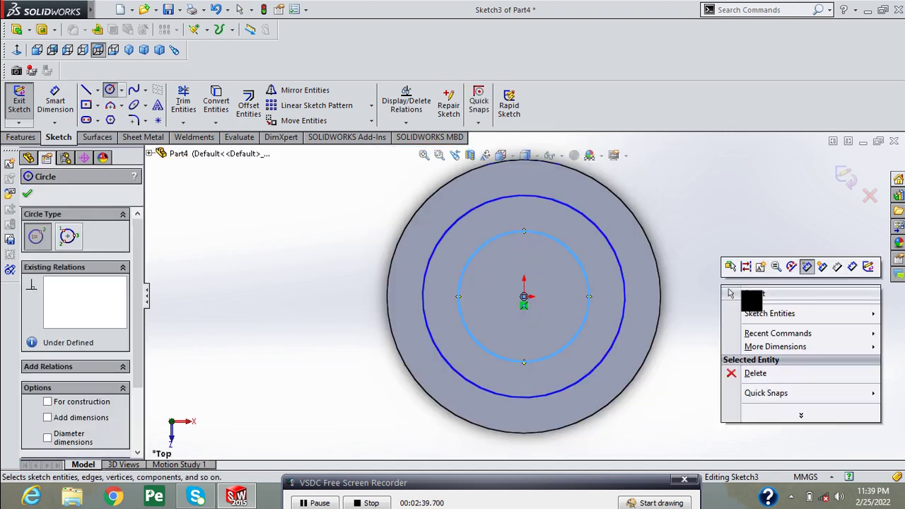
{"action": "left_click", "coordinate": [742, 299]}
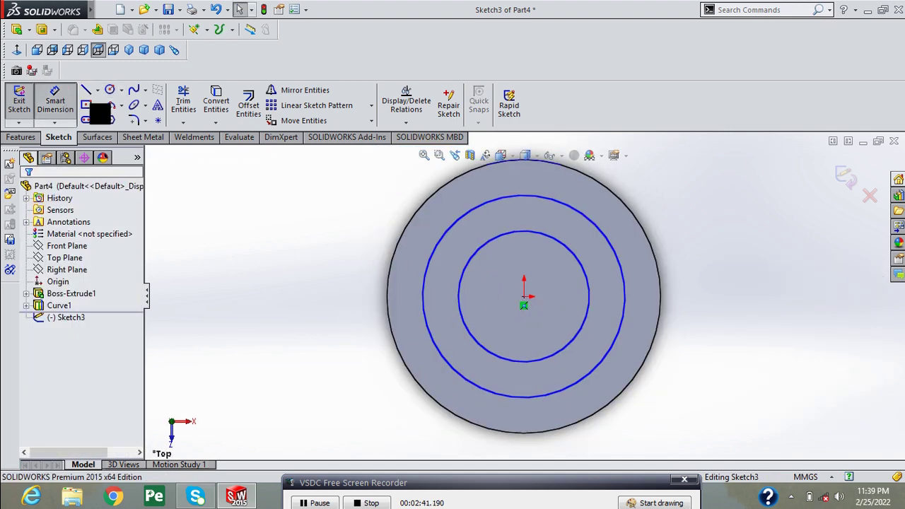
Dimension the inner circle's diameter as 134 mm and the outer circle's diameter as 155 mm.
{"action": "left_click", "coordinate": [587, 331]}
{"action": "left_click", "coordinate": [634, 338]}
{"action": "type", "text": "134"}
{"action": "key", "text": "Return"}
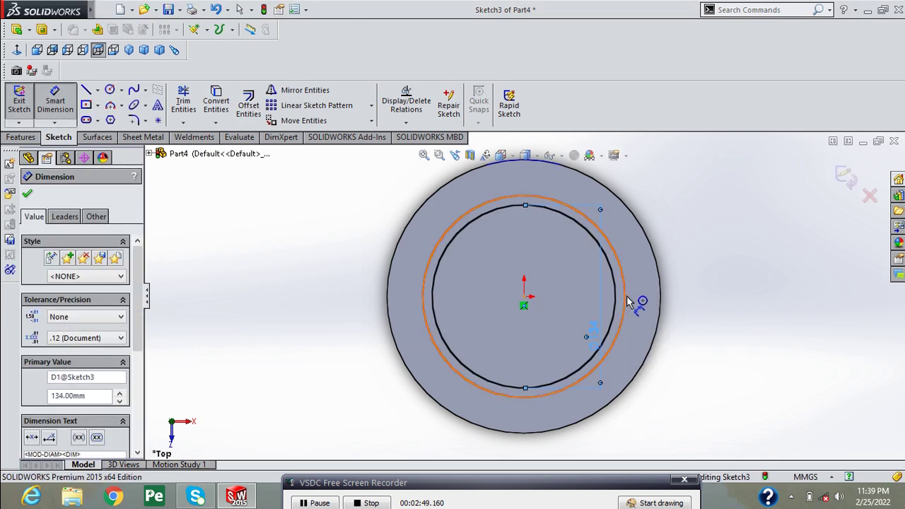
{"action": "left_click", "coordinate": [628, 300]}
{"action": "left_click", "coordinate": [643, 303]}
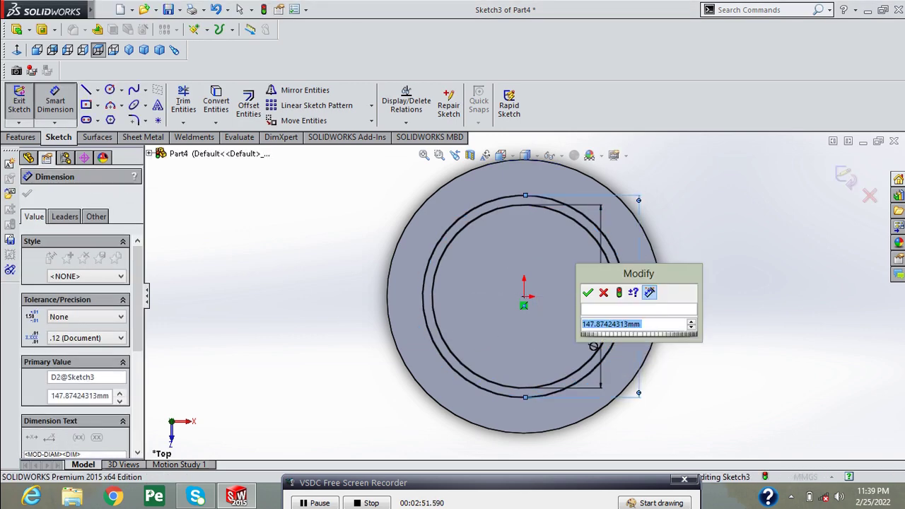
{"action": "type", "text": "155"}
{"action": "key", "text": "Return"}
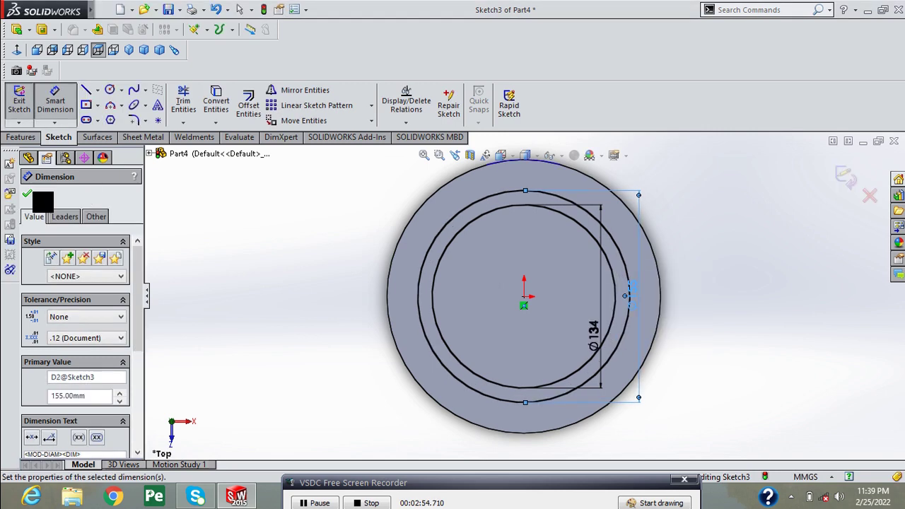
Convert the cylinder's outer edge into the sketch and draw a vertical centerline from the origin up to it.
{"action": "key", "text": "Escape"}
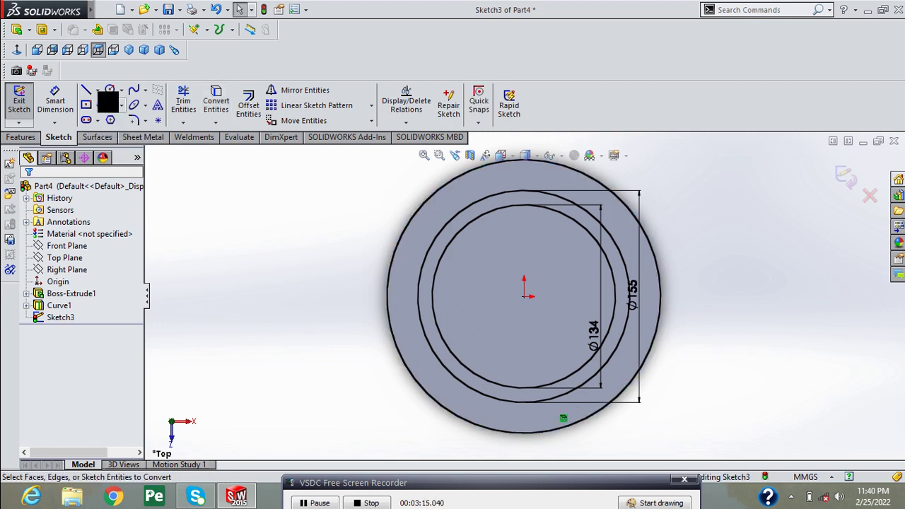
{"action": "left_click", "coordinate": [97, 90]}
{"action": "left_click", "coordinate": [120, 118]}
{"action": "scroll", "coordinate": [524, 296], "scroll_direction": "up", "scroll_amount": 2}
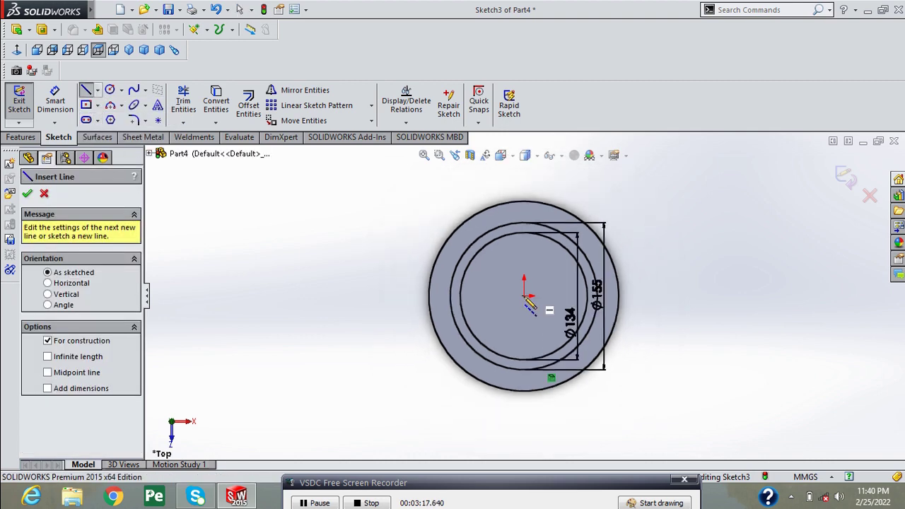
{"action": "left_click", "coordinate": [524, 295]}
{"action": "scroll", "coordinate": [528, 264], "scroll_direction": "up", "scroll_amount": 2}
{"action": "scroll", "coordinate": [532, 251], "scroll_direction": "down", "scroll_amount": 4}
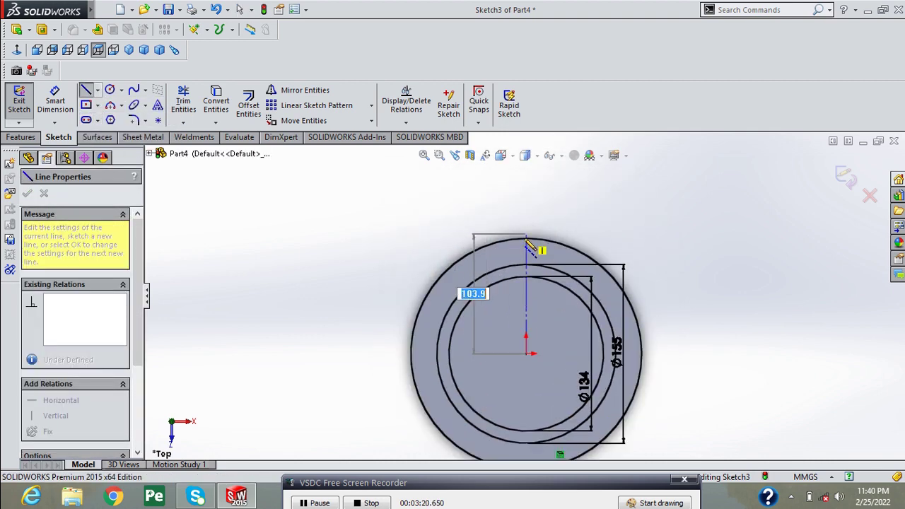
{"action": "right_click", "coordinate": [365, 253]}
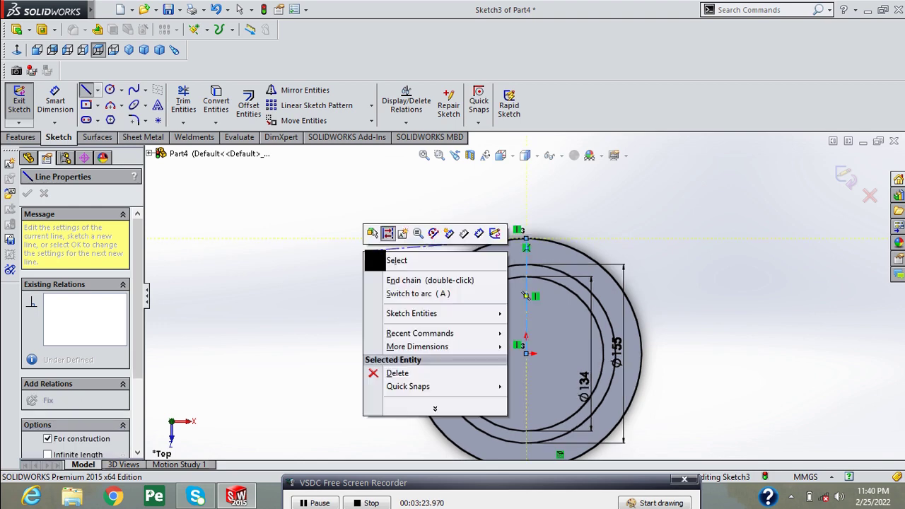
{"action": "left_click", "coordinate": [372, 260]}
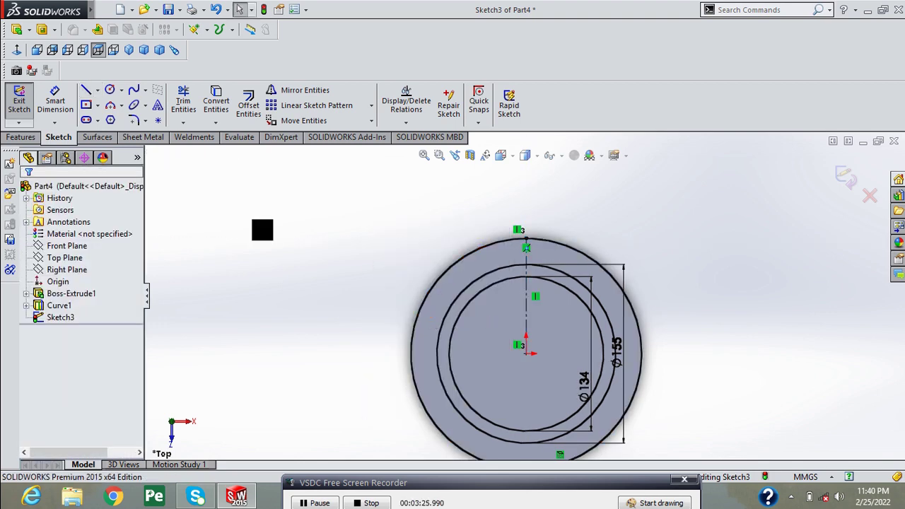
Draw a solid line from the origin to the 155 mm circle, slanting about 10° clockwise from the centerline.
{"action": "left_click", "coordinate": [85, 90]}
{"action": "left_click", "coordinate": [527, 352]}
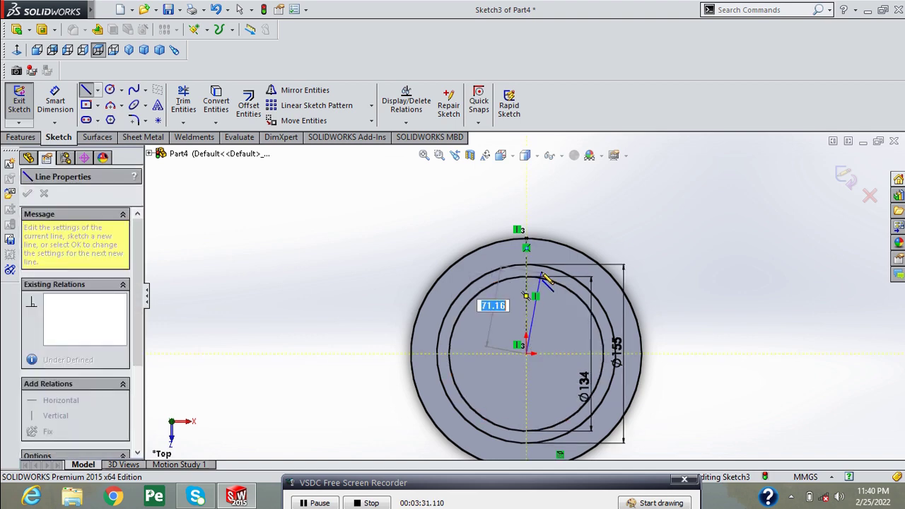
{"action": "left_click", "coordinate": [542, 265]}
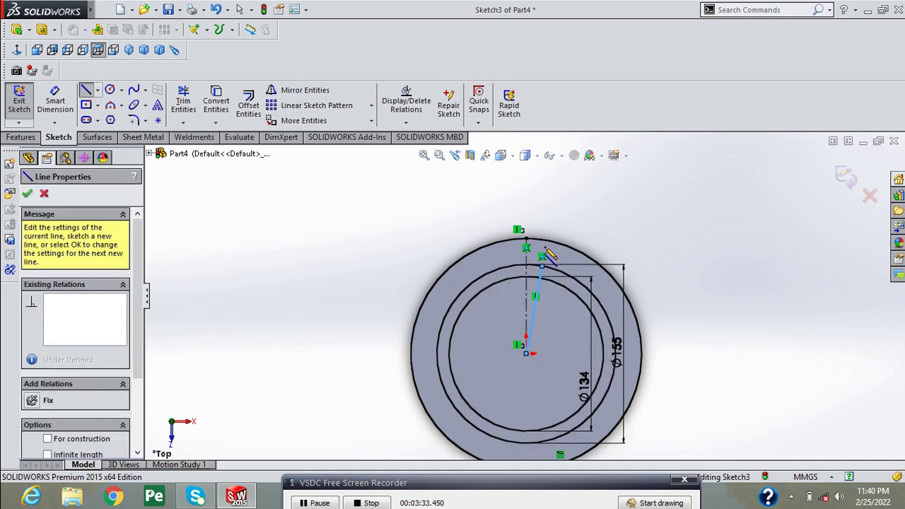
{"action": "right_click", "coordinate": [548, 251]}
{"action": "key", "text": "Escape"}
{"action": "key", "text": "Escape"}
Draw a second solid line from the origin to the outermost circle, slanting about 19° clockwise from the centerline.
{"action": "left_click", "coordinate": [86, 90]}
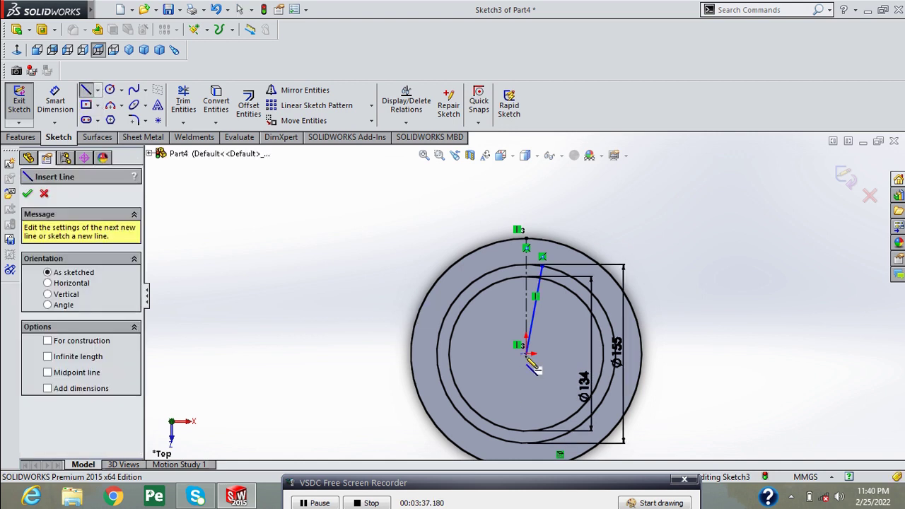
{"action": "left_click", "coordinate": [526, 353]}
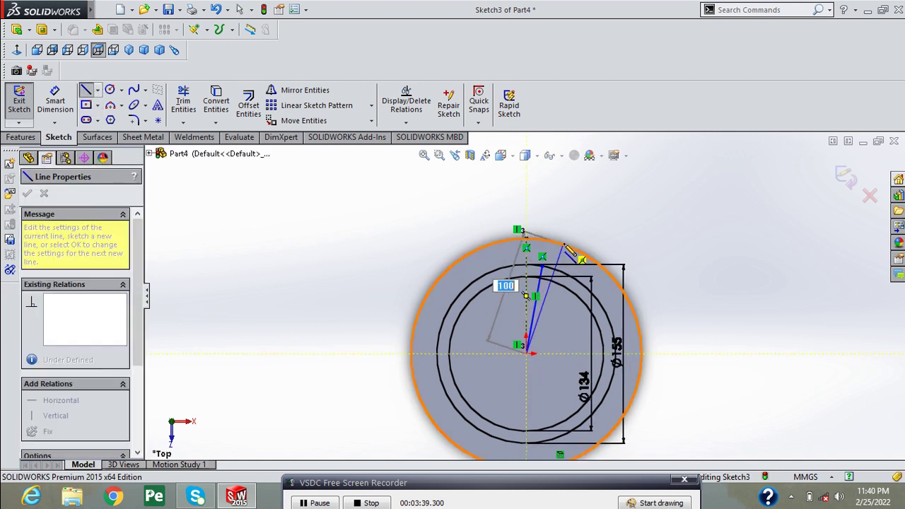
{"action": "right_click", "coordinate": [599, 225]}
{"action": "left_click", "coordinate": [615, 208]}
{"action": "key", "text": "Escape"}
Dimension the angle between the centerline and the shorter slanted line as 5°.
{"action": "left_click", "coordinate": [54, 99]}
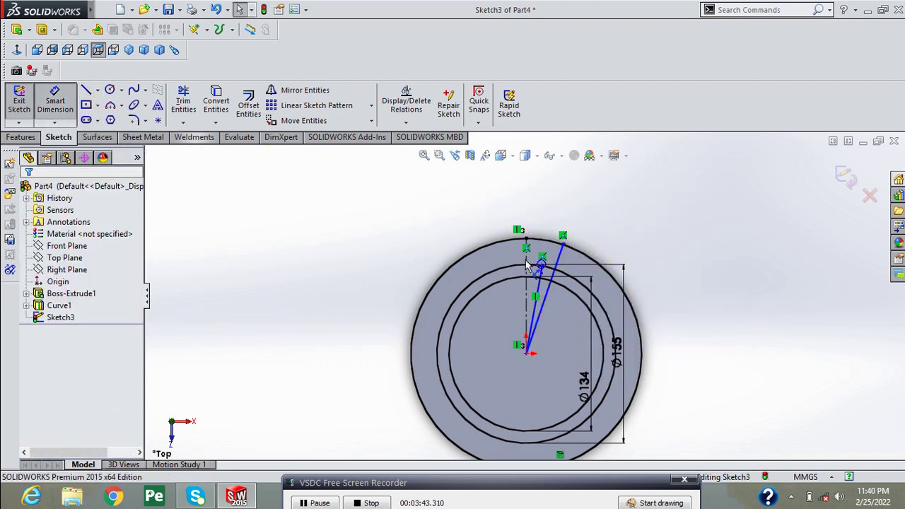
{"action": "scroll", "coordinate": [531, 254], "scroll_direction": "down", "scroll_amount": 3}
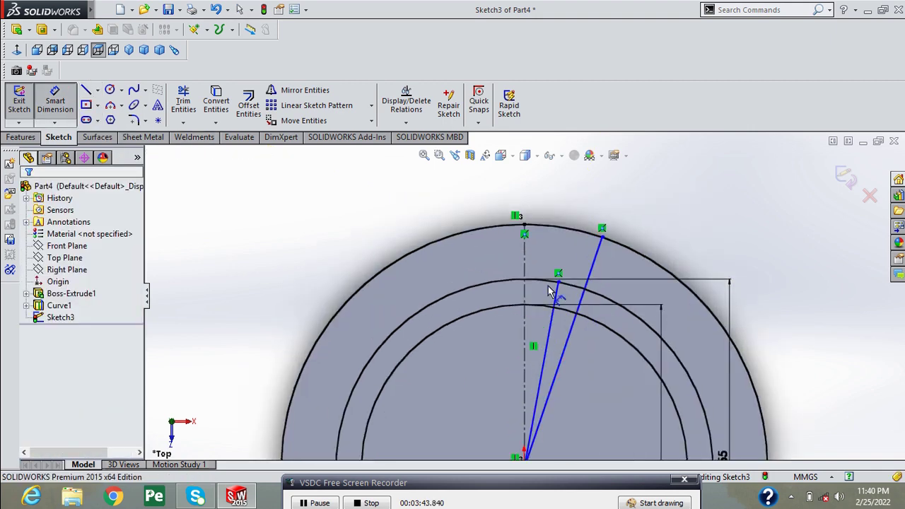
{"action": "left_click", "coordinate": [526, 330]}
{"action": "left_click", "coordinate": [548, 333]}
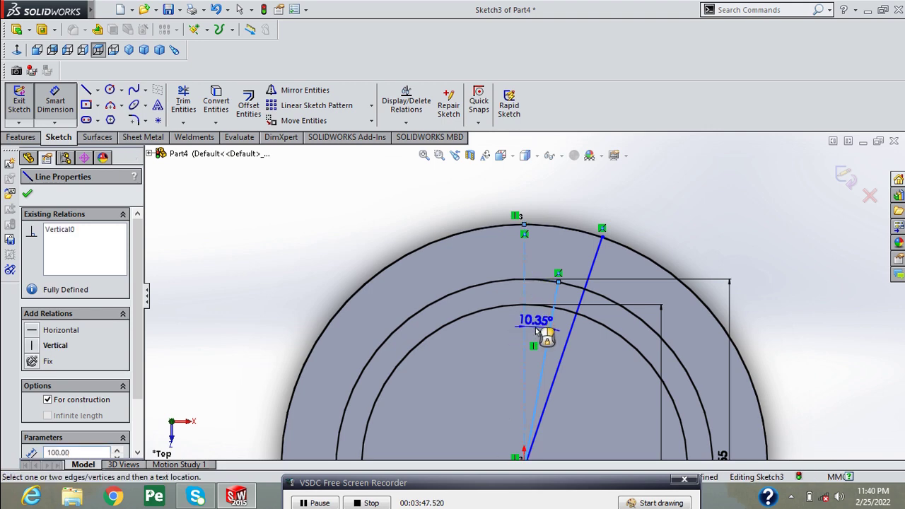
{"action": "left_click", "coordinate": [538, 331]}
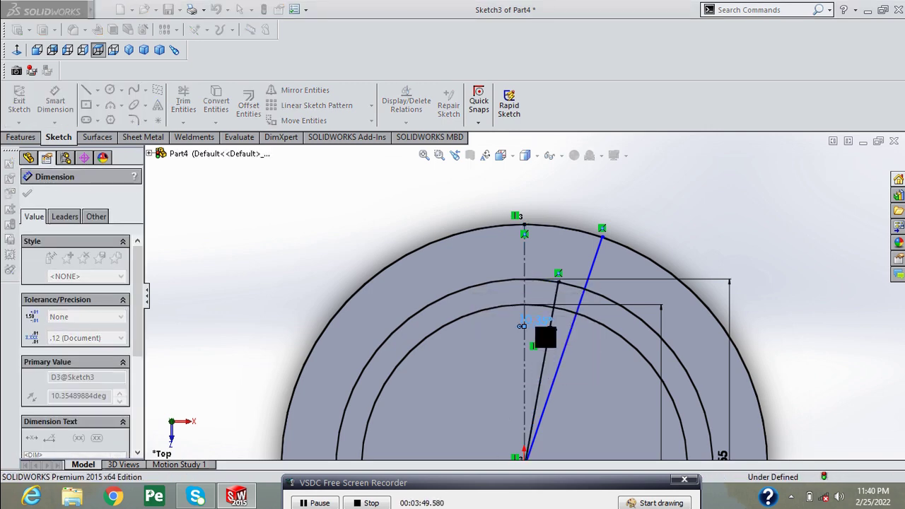
{"action": "type", "text": "5"}
{"action": "key", "text": "Return"}
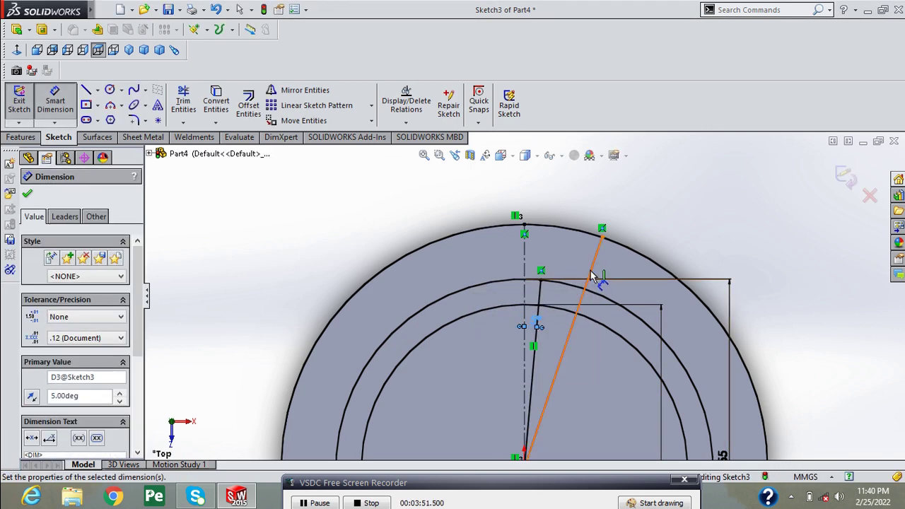
Dimension the angle between the centerline and the longer slanted line as 13°.
{"action": "left_click", "coordinate": [541, 273]}
{"action": "left_click", "coordinate": [536, 277]}
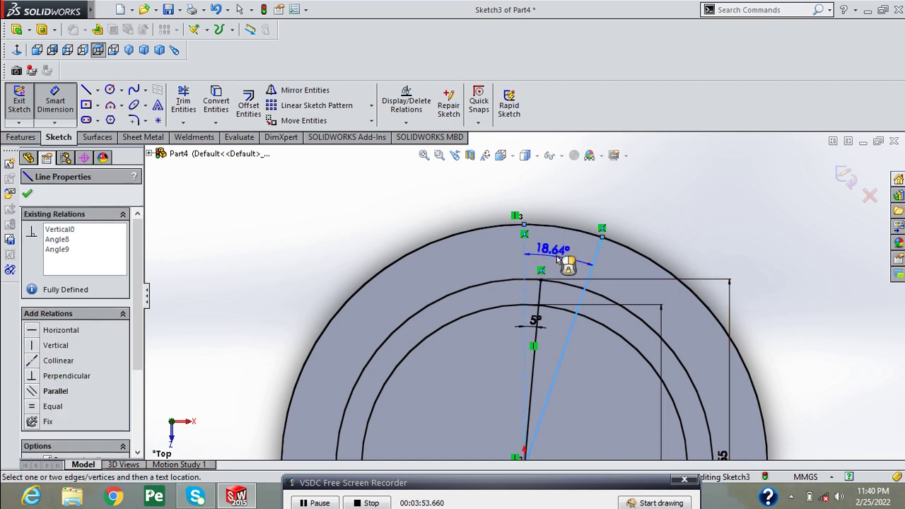
{"action": "left_click", "coordinate": [560, 262]}
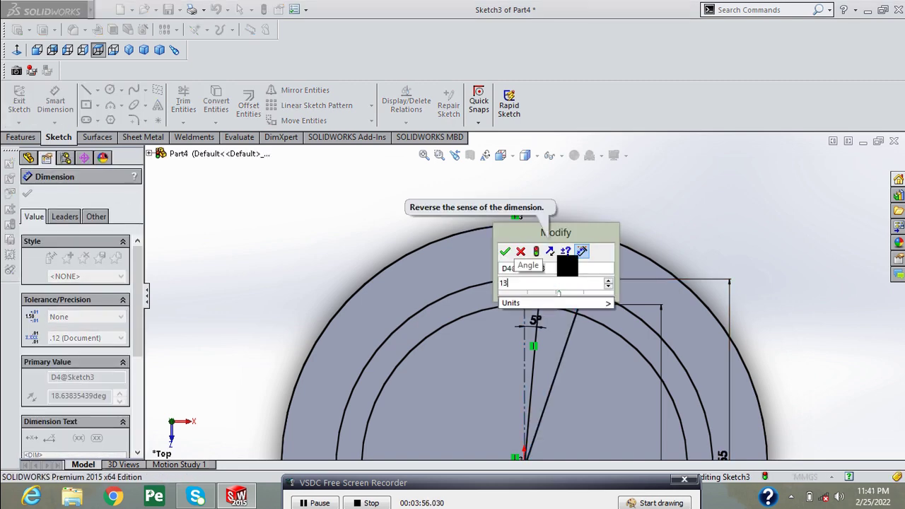
{"action": "left_click", "coordinate": [413, 272]}
{"action": "left_click", "coordinate": [27, 194]}
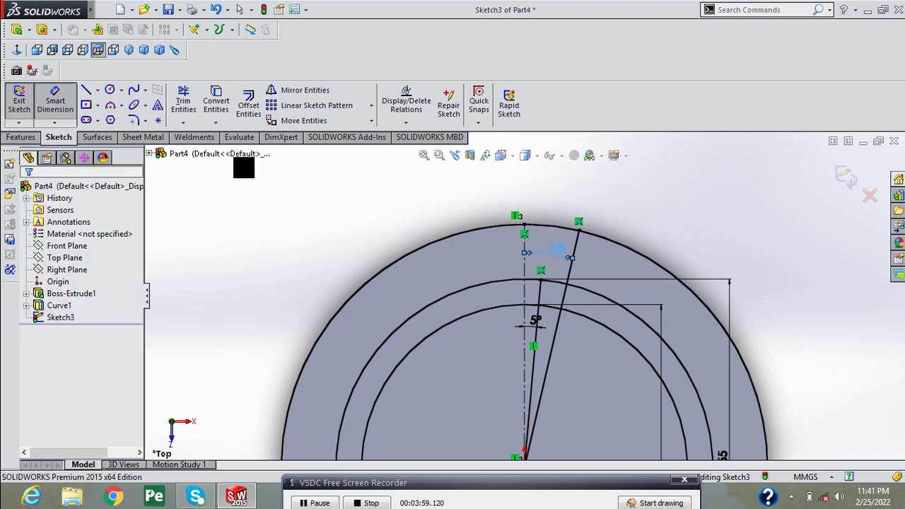
{"action": "key", "text": "Escape"}
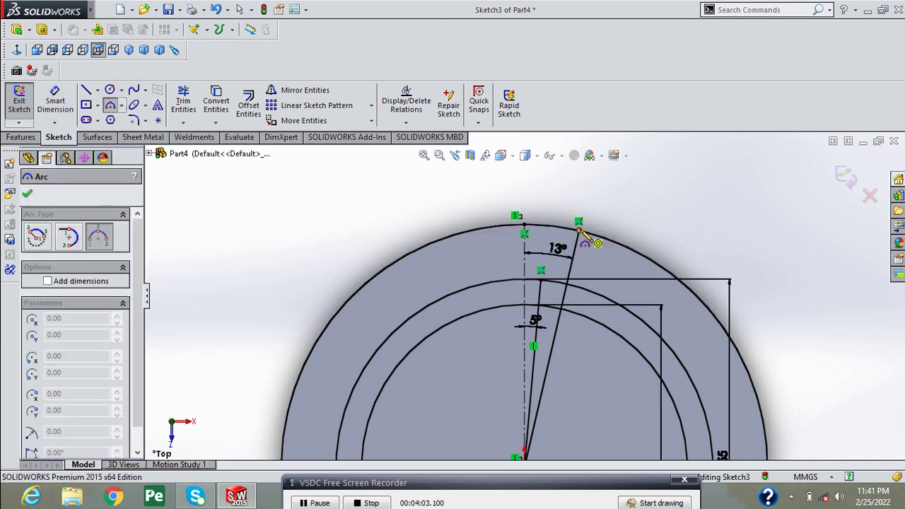
Draw a three-point arc of about 18 mm radius joining the outer ends of the two slanted lines, bulging towards the centerline.
{"action": "left_click", "coordinate": [542, 278]}
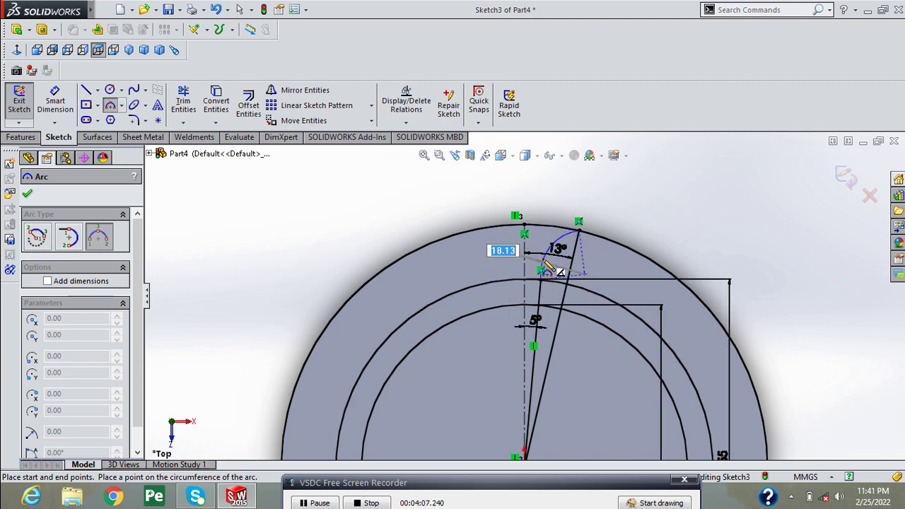
{"action": "left_click", "coordinate": [556, 262]}
{"action": "right_click", "coordinate": [613, 228]}
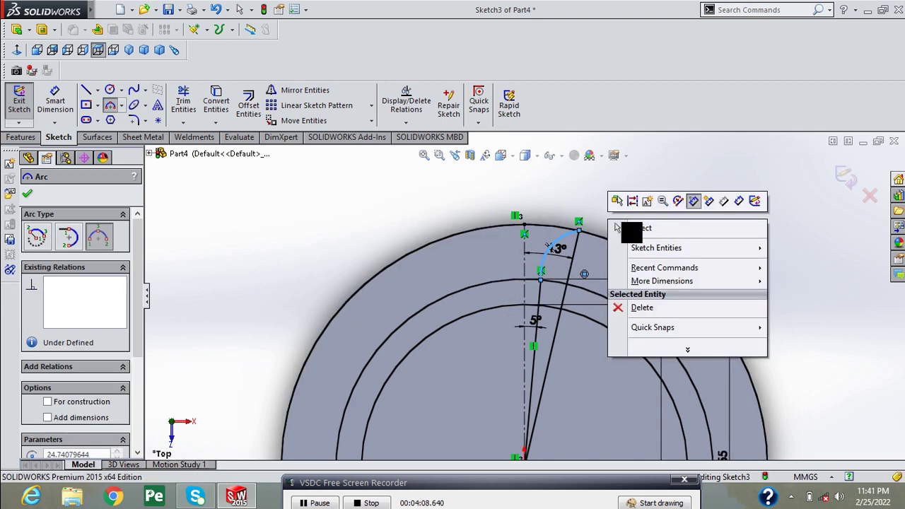
{"action": "left_click", "coordinate": [633, 224]}
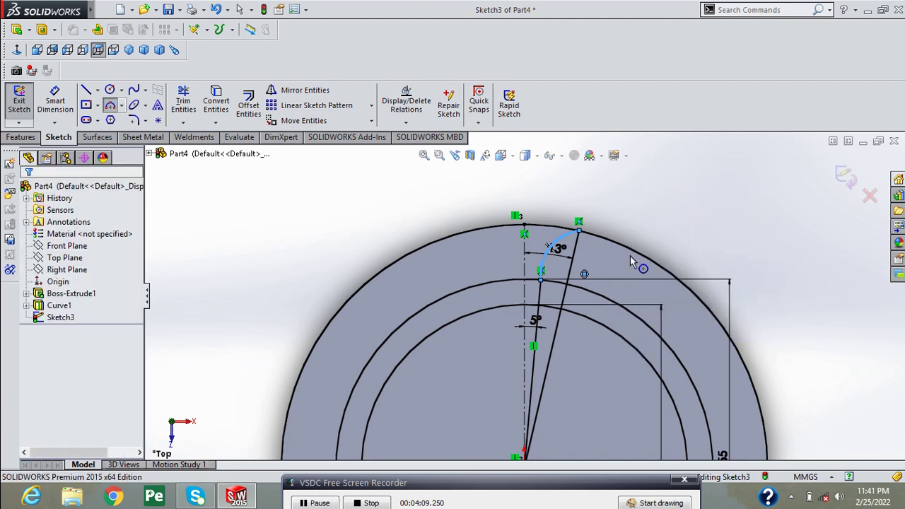
Dimension the tooth flank arc's radius as 42 mm.
{"action": "left_click", "coordinate": [63, 106]}
{"action": "left_click", "coordinate": [559, 239]}
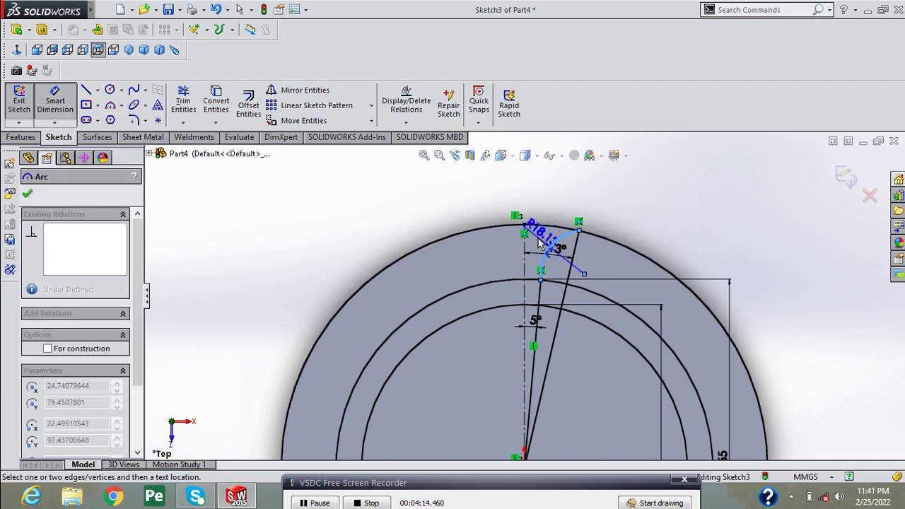
{"action": "left_click", "coordinate": [539, 244]}
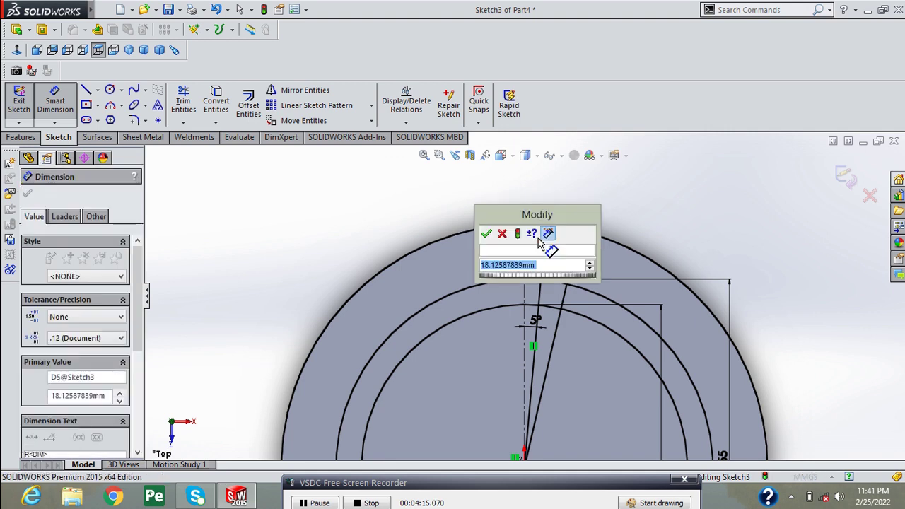
{"action": "type", "text": "40"}
{"action": "key", "text": "Return"}
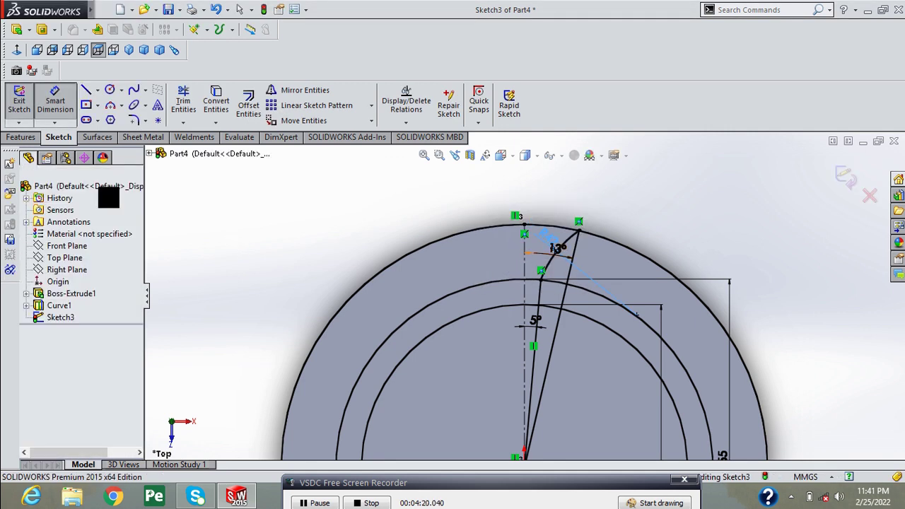
{"action": "key", "text": "Escape"}
Trim the sketch to the flank arc, the short line between the inner circles, and the 134 mm circle's piece beside the centerline.
{"action": "left_click", "coordinate": [185, 110]}
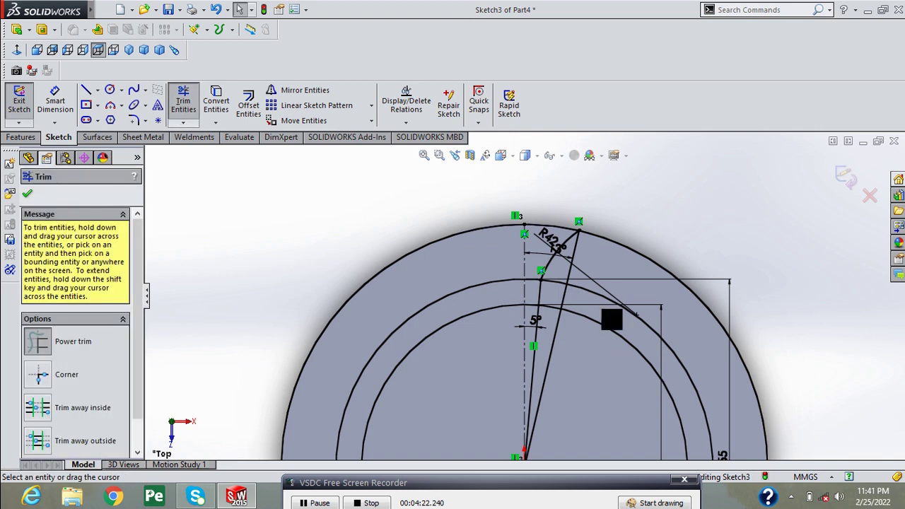
{"action": "left_click_drag", "start_coordinate": [607, 277], "coordinate": [608, 298]}
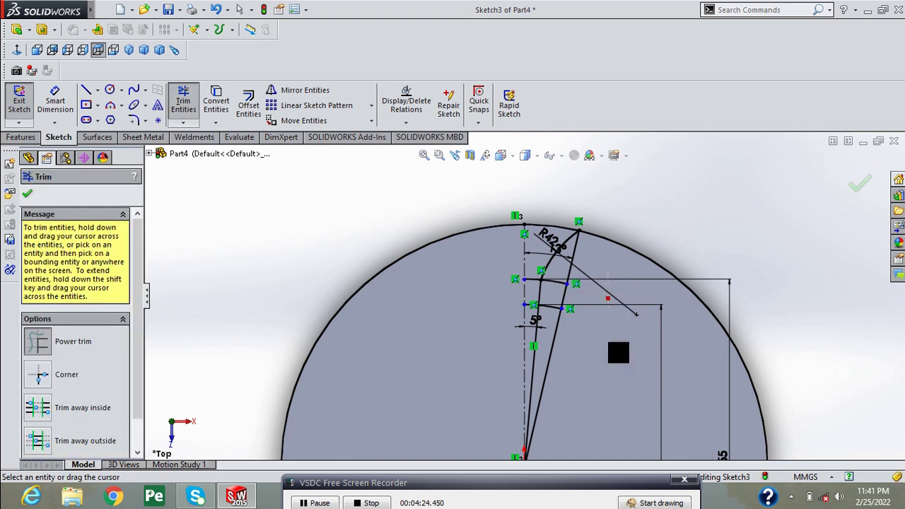
{"action": "scroll", "coordinate": [588, 313], "scroll_direction": "down", "scroll_amount": 2}
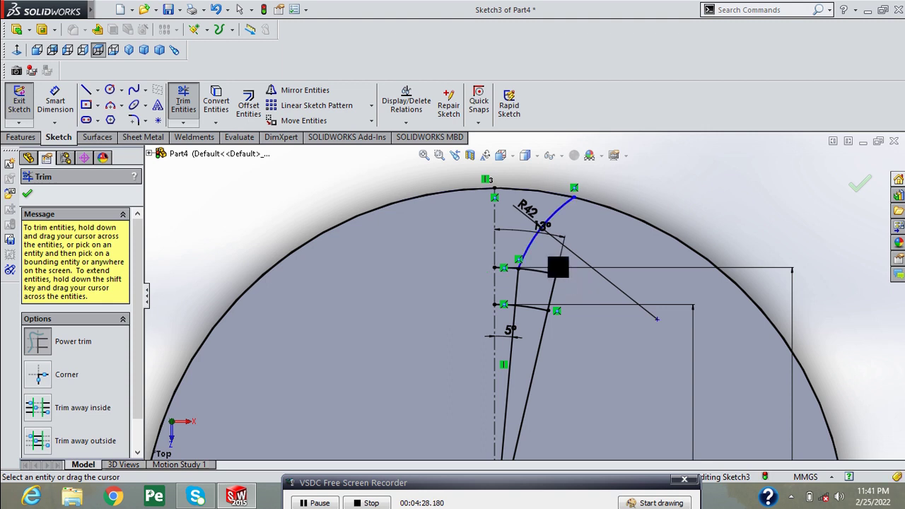
{"action": "left_click_drag", "start_coordinate": [544, 272], "coordinate": [545, 319]}
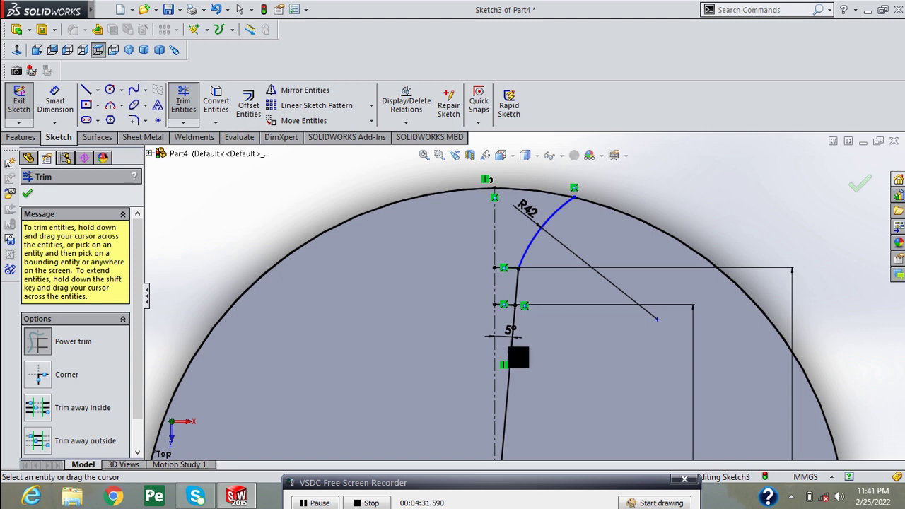
{"action": "left_click_drag", "start_coordinate": [519, 357], "coordinate": [517, 357]}
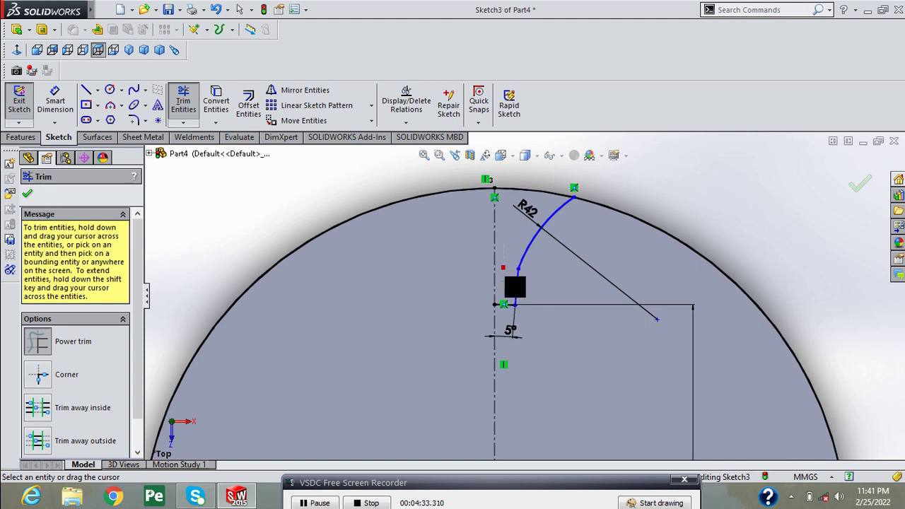
{"action": "scroll", "coordinate": [515, 286], "scroll_direction": "up", "scroll_amount": 3}
{"action": "left_click", "coordinate": [183, 103]}
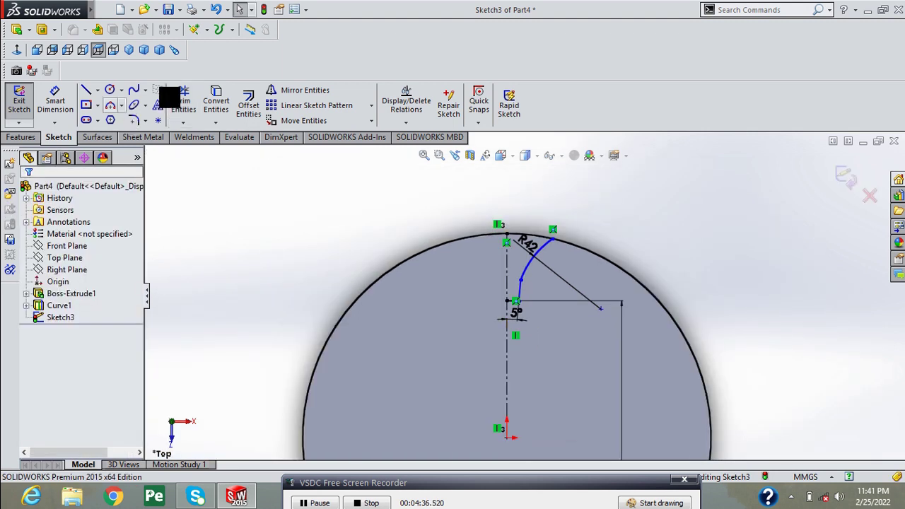
Mirror the flank arc, the short line and the root arc about the vertical centerline.
{"action": "left_click", "coordinate": [293, 92]}
{"action": "scroll", "coordinate": [540, 293], "scroll_direction": "down", "scroll_amount": 1}
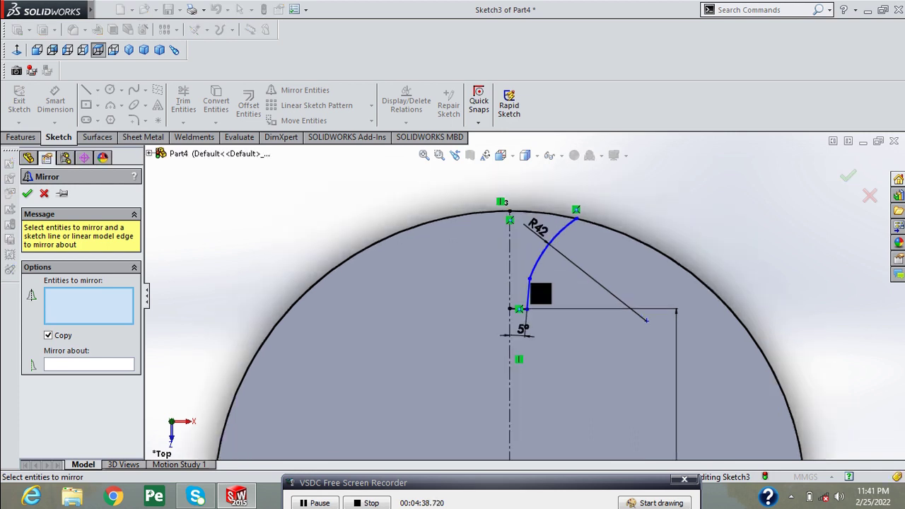
{"action": "left_click", "coordinate": [543, 263]}
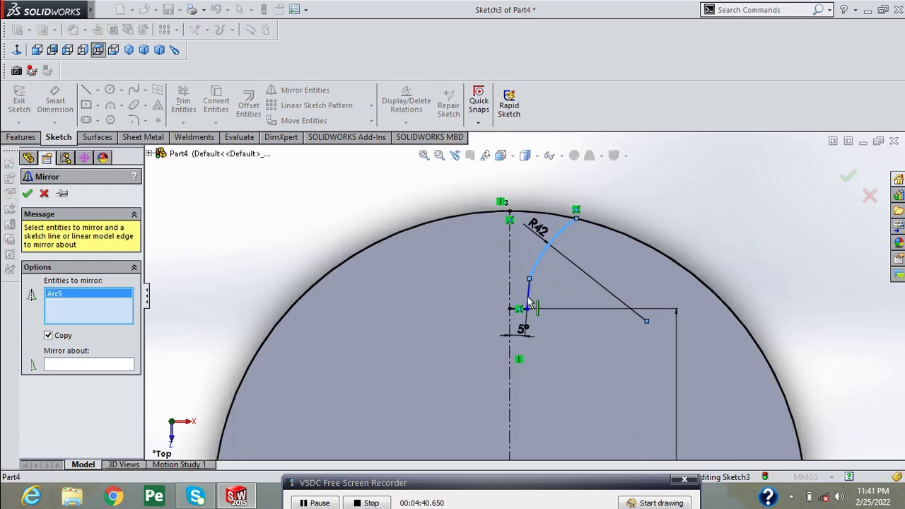
{"action": "left_click", "coordinate": [527, 302]}
{"action": "scroll", "coordinate": [530, 307], "scroll_direction": "down", "scroll_amount": 2}
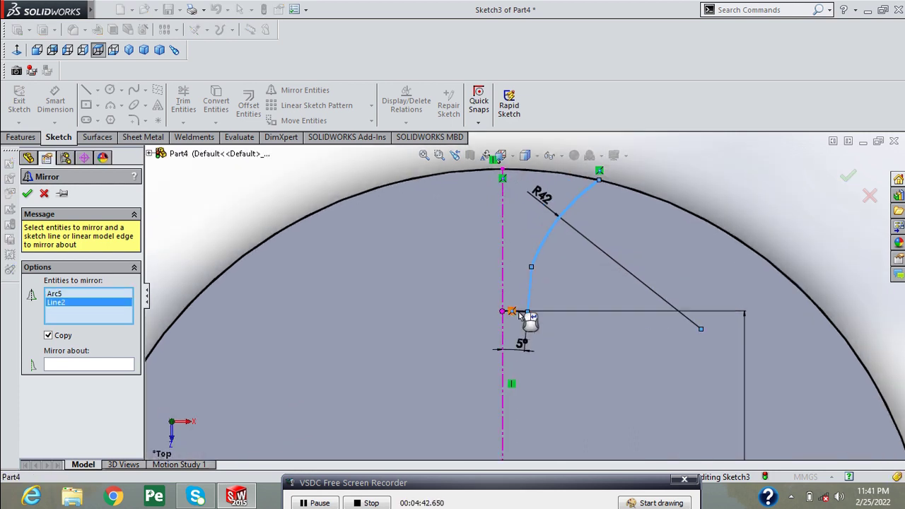
{"action": "left_click", "coordinate": [513, 313]}
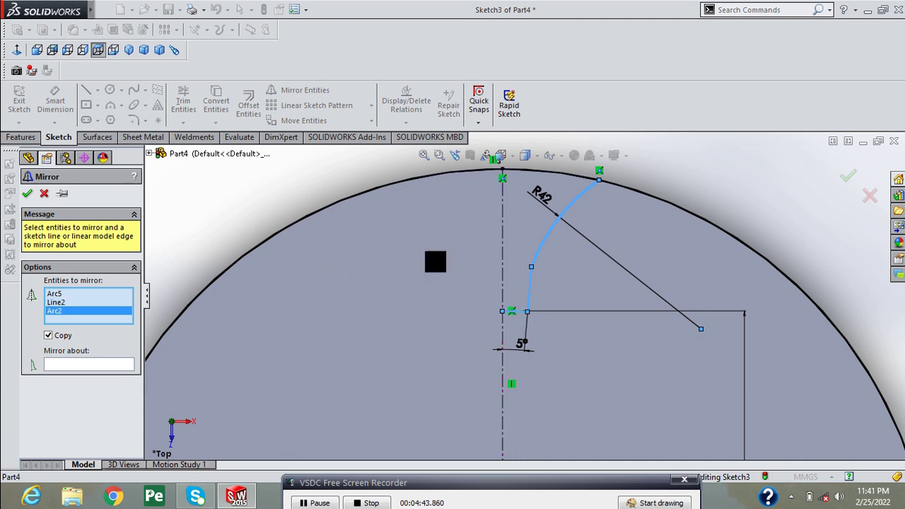
{"action": "left_click", "coordinate": [109, 366]}
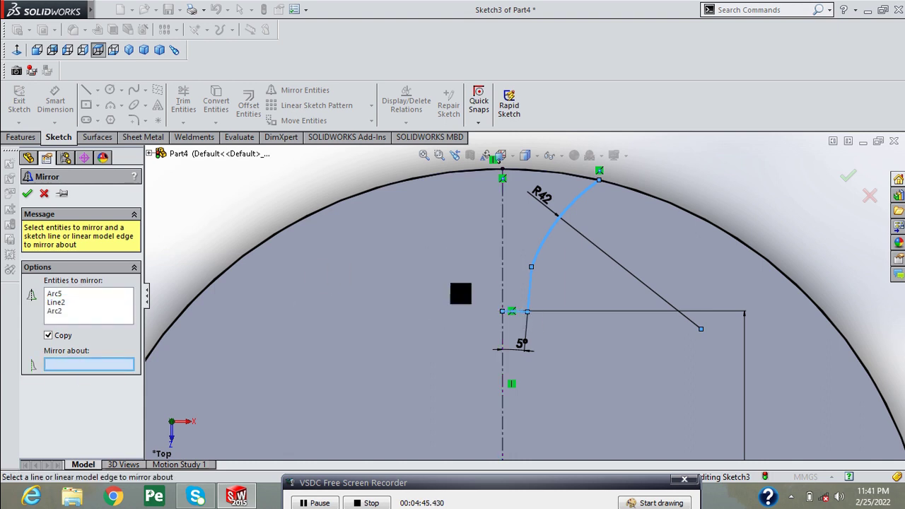
{"action": "left_click", "coordinate": [502, 279]}
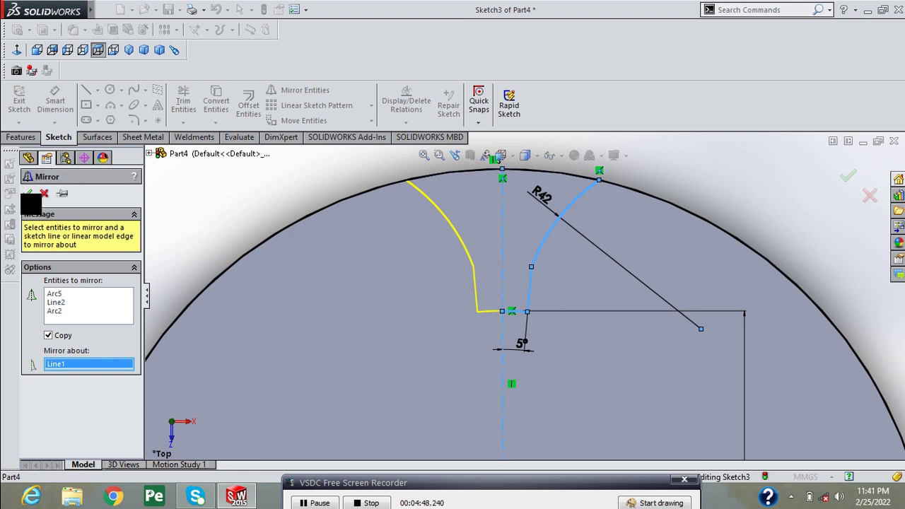
{"action": "left_click", "coordinate": [29, 193]}
{"action": "scroll", "coordinate": [450, 270], "scroll_direction": "up", "scroll_amount": 3}
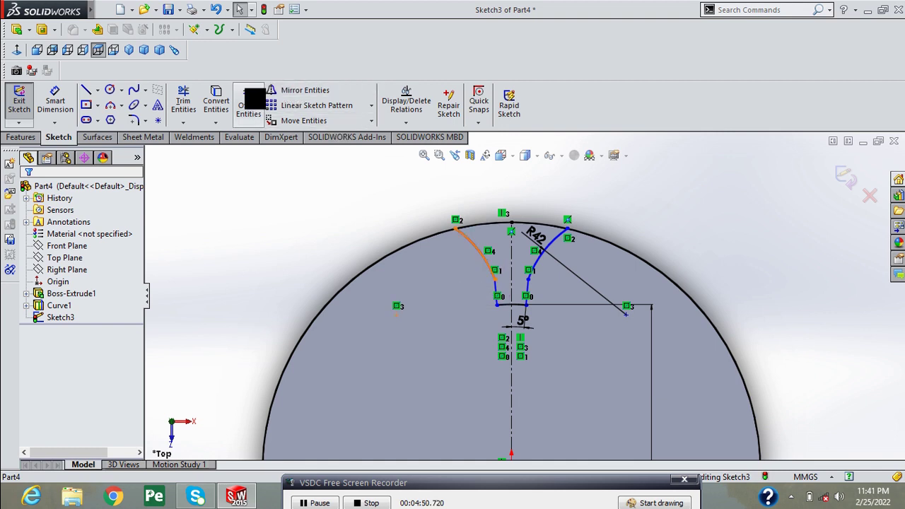
Offset the cylinder's circular edge outward by 5 mm.
{"action": "left_click", "coordinate": [253, 104]}
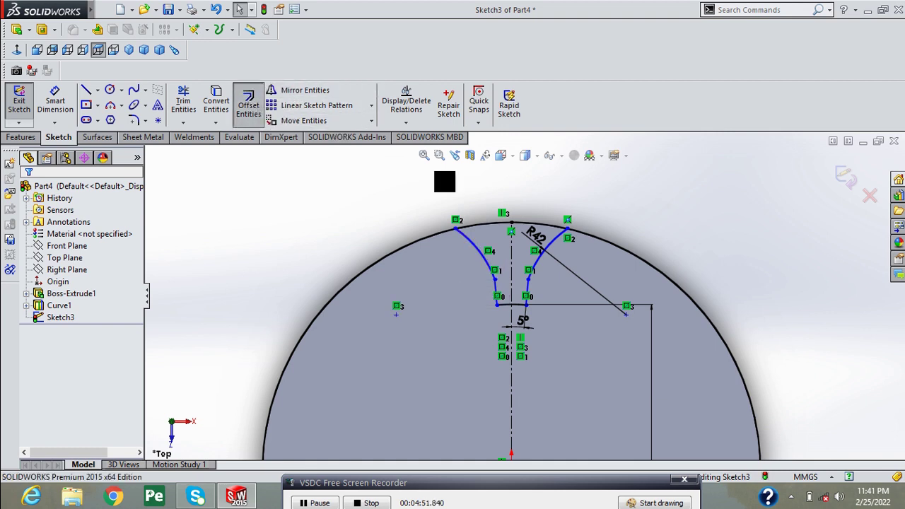
{"action": "left_click", "coordinate": [604, 243]}
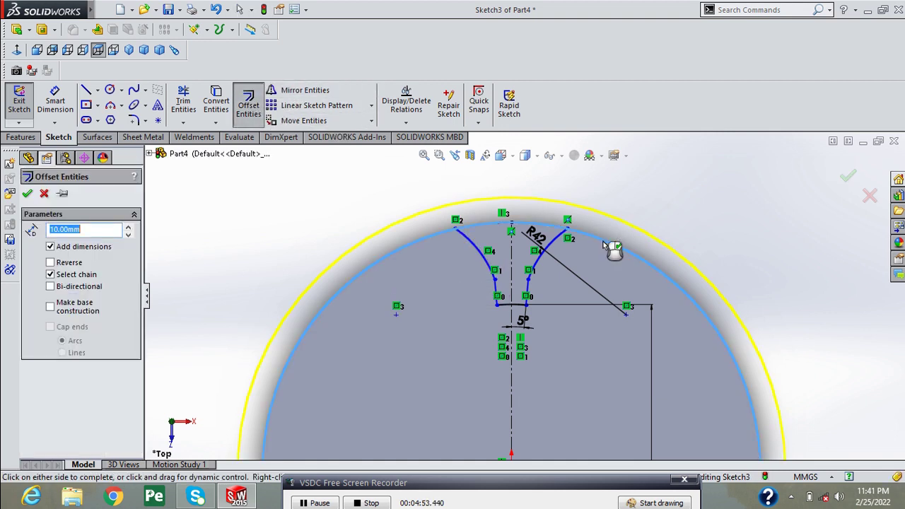
{"action": "type", "text": "5"}
{"action": "key", "text": "Return"}
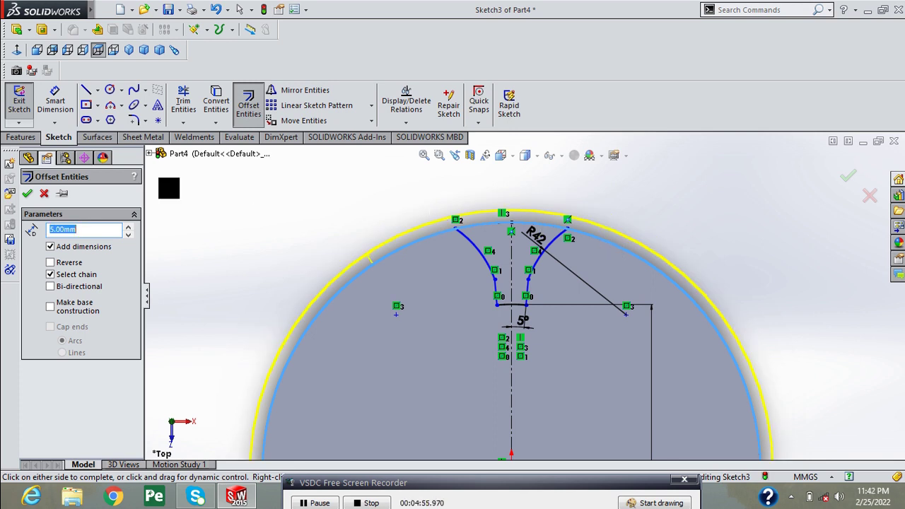
{"action": "left_click", "coordinate": [28, 194]}
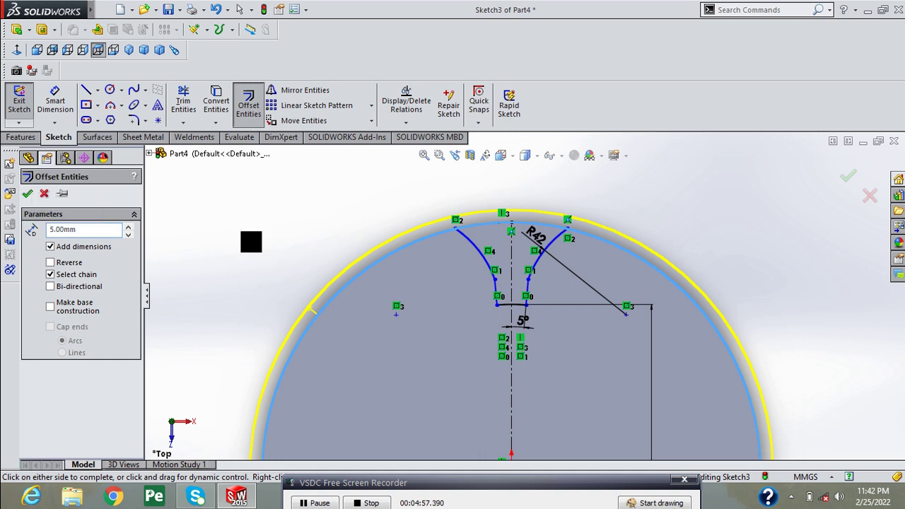
Extend both tooth flank arcs outward to the 5 mm offset circle.
{"action": "left_click", "coordinate": [184, 123]}
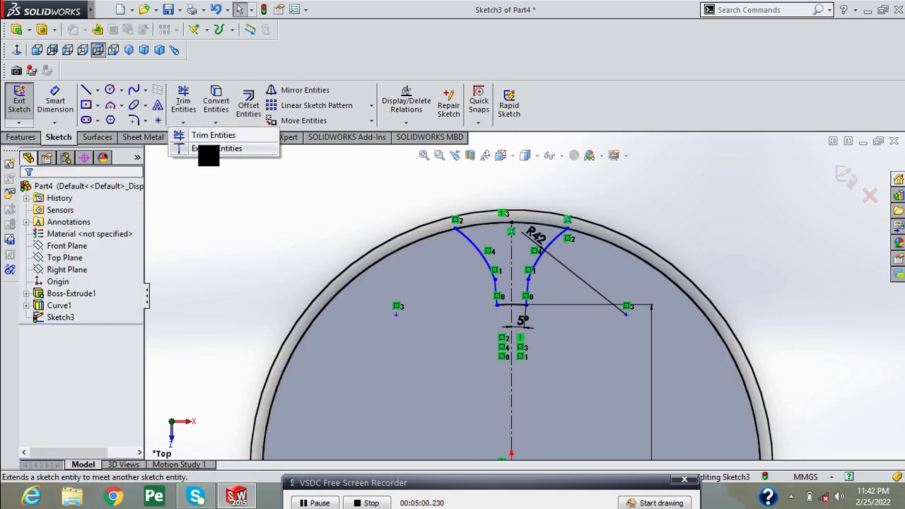
{"action": "left_click", "coordinate": [213, 135]}
{"action": "scroll", "coordinate": [459, 250], "scroll_direction": "down", "scroll_amount": 3}
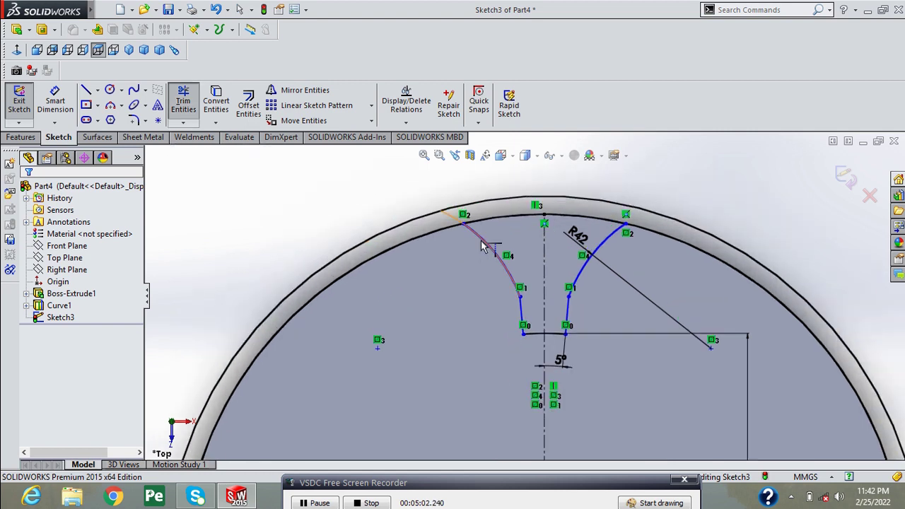
{"action": "left_click", "coordinate": [555, 241]}
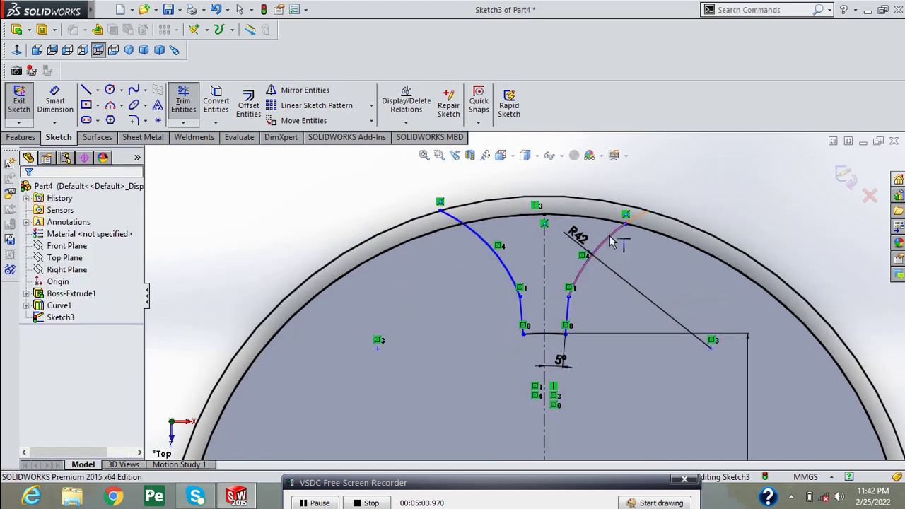
{"action": "left_click", "coordinate": [613, 243]}
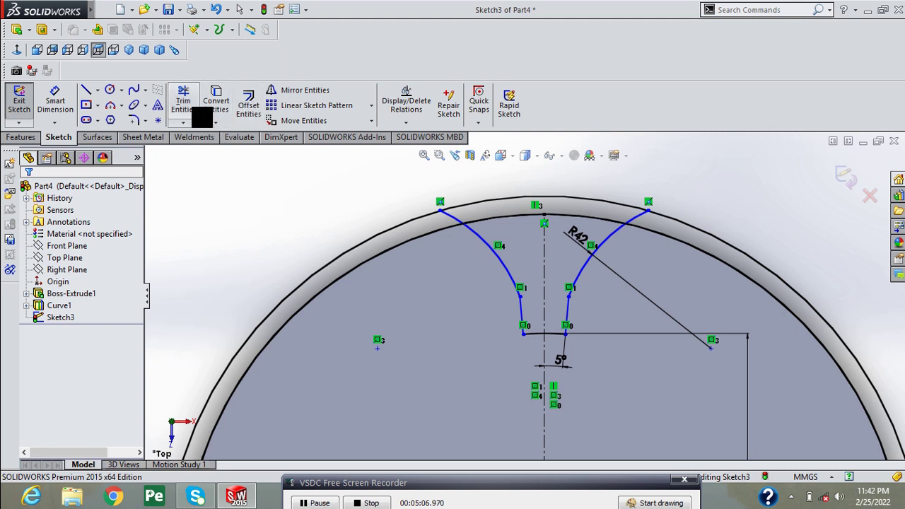
Trim the offset circle outside the flanks and the inner outline circle to leave one closed tooth-gap profile, and exit the sketch.
{"action": "left_click", "coordinate": [189, 108]}
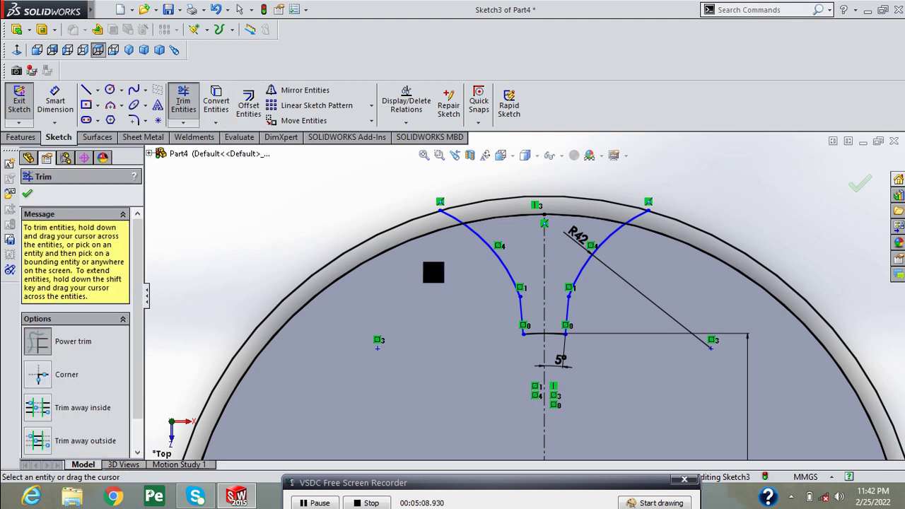
{"action": "left_click_drag", "start_coordinate": [433, 272], "coordinate": [390, 237]}
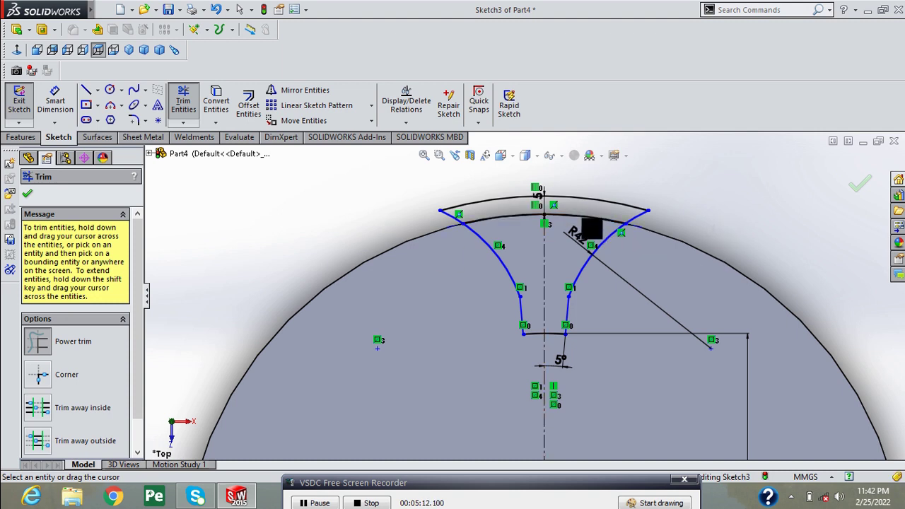
{"action": "left_click_drag", "start_coordinate": [582, 219], "coordinate": [586, 233]}
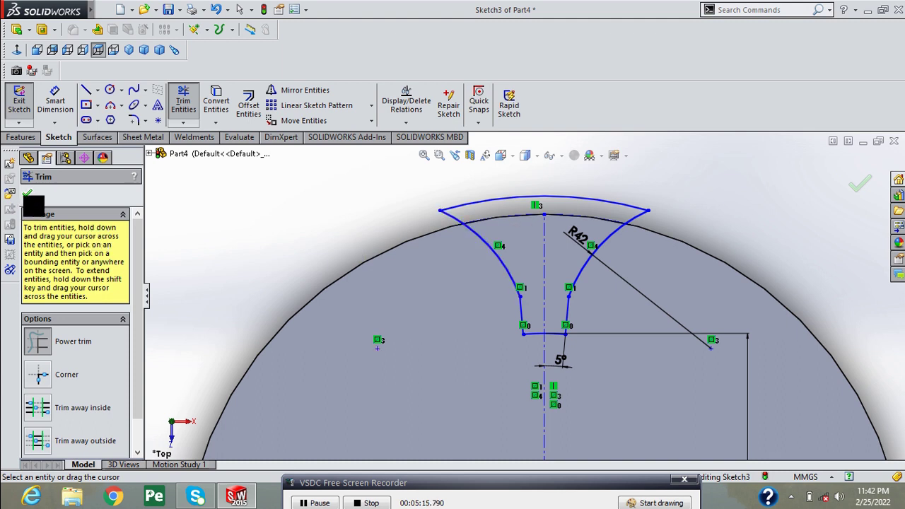
{"action": "left_click", "coordinate": [29, 193]}
{"action": "scroll", "coordinate": [352, 293], "scroll_direction": "up", "scroll_amount": 3}
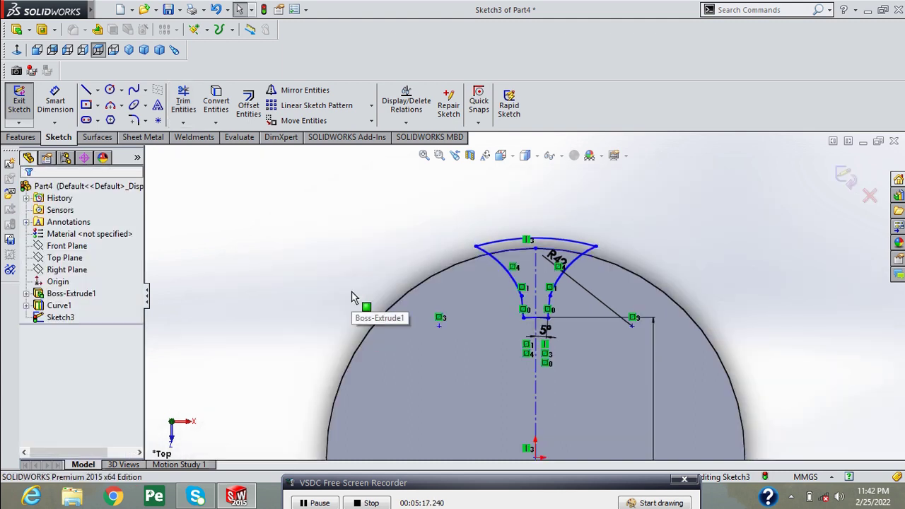
{"action": "scroll", "coordinate": [354, 297], "scroll_direction": "up", "scroll_amount": 2}
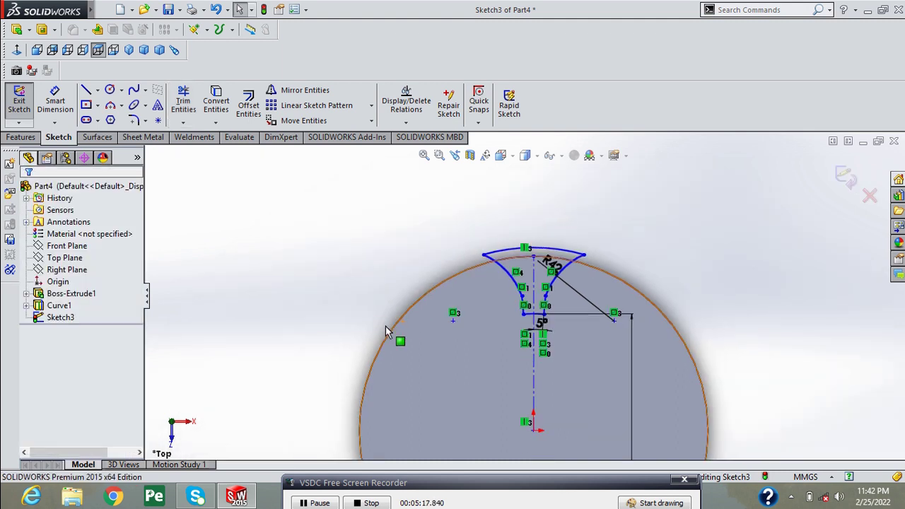
{"action": "left_click", "coordinate": [852, 188]}
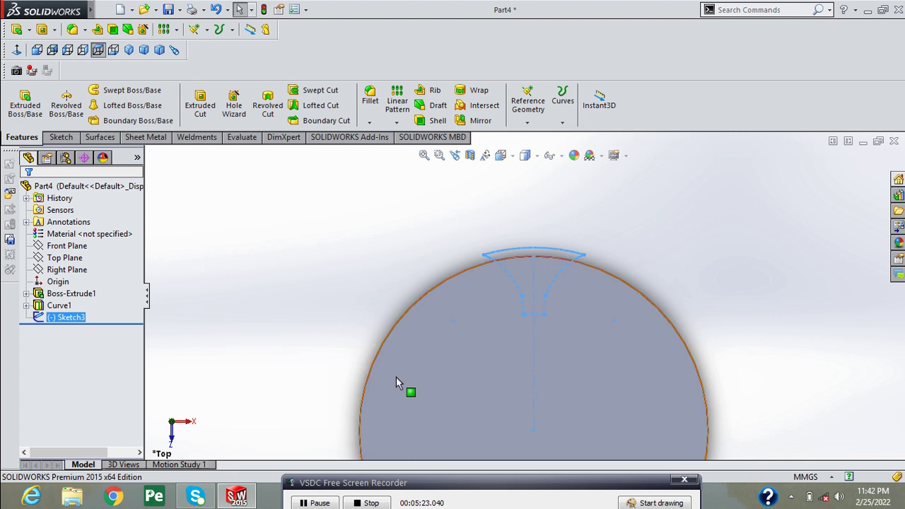
Create a derived sketch of the tooth-gap profile on the cylinder's end face.
{"action": "left_click", "coordinate": [437, 375]}
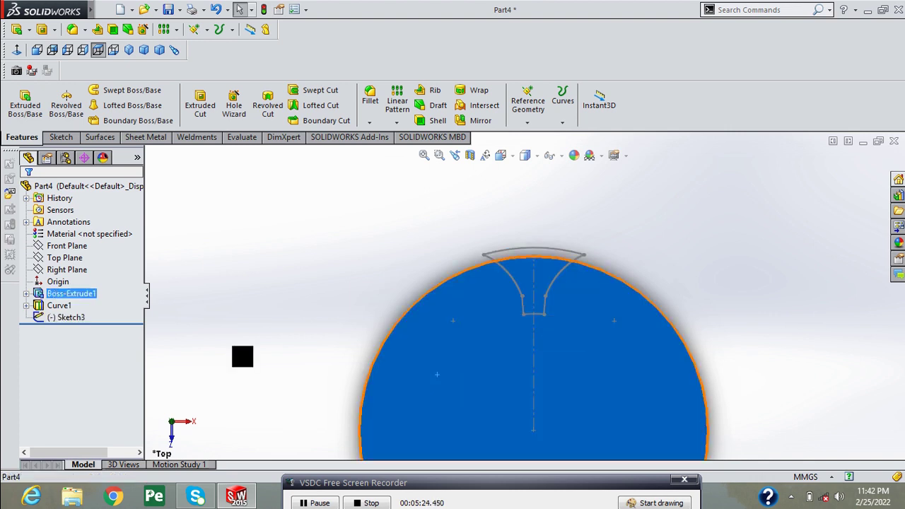
{"action": "left_click", "coordinate": [72, 314]}
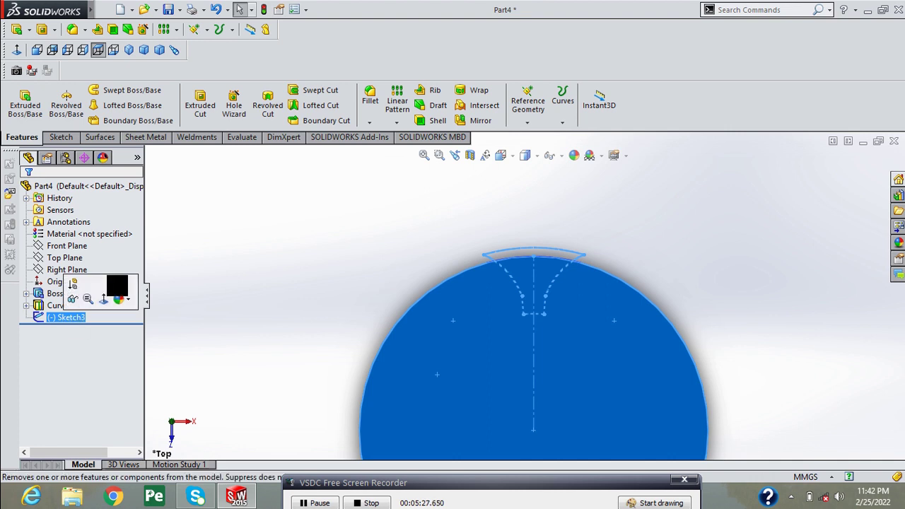
{"action": "mouse_move", "coordinate": [101, 19]}
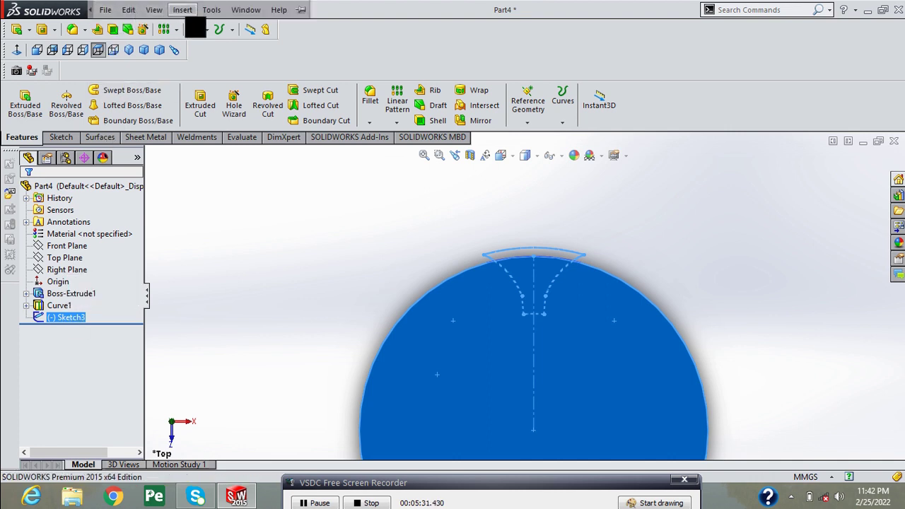
{"action": "left_click", "coordinate": [183, 9]}
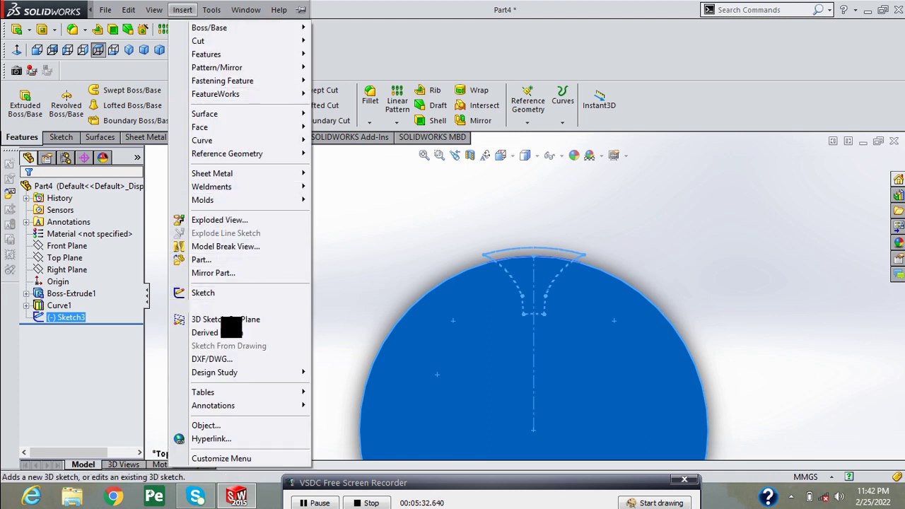
{"action": "left_click", "coordinate": [229, 332]}
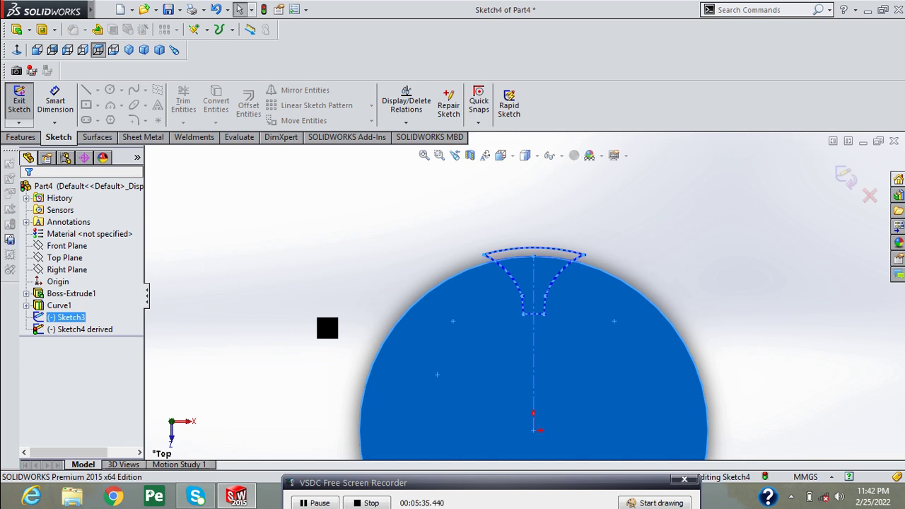
Make the lower endpoint of the derived profile's centerline concentric with the circular edge of the end face.
{"action": "middle_click_drag", "start_coordinate": [328, 328], "coordinate": [535, 461]}
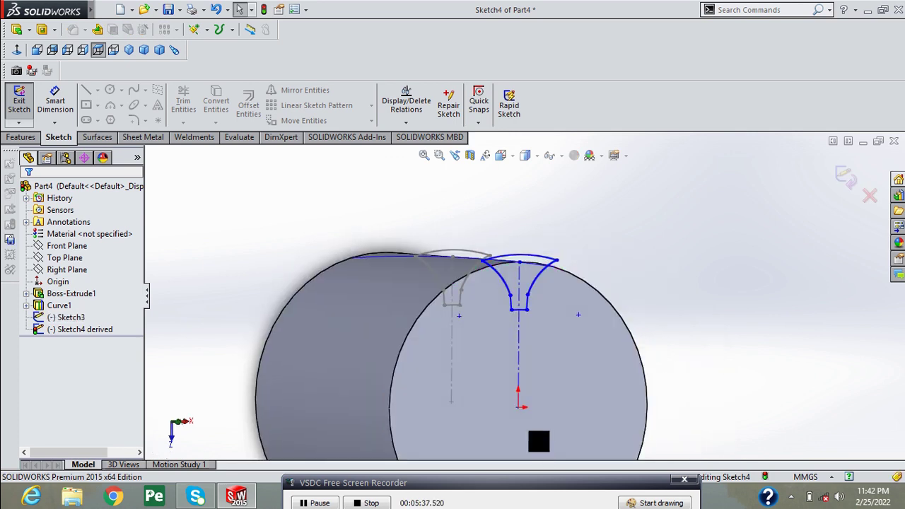
{"action": "left_click", "coordinate": [518, 408]}
{"action": "left_click", "coordinate": [391, 410], "text": "ctrl"}
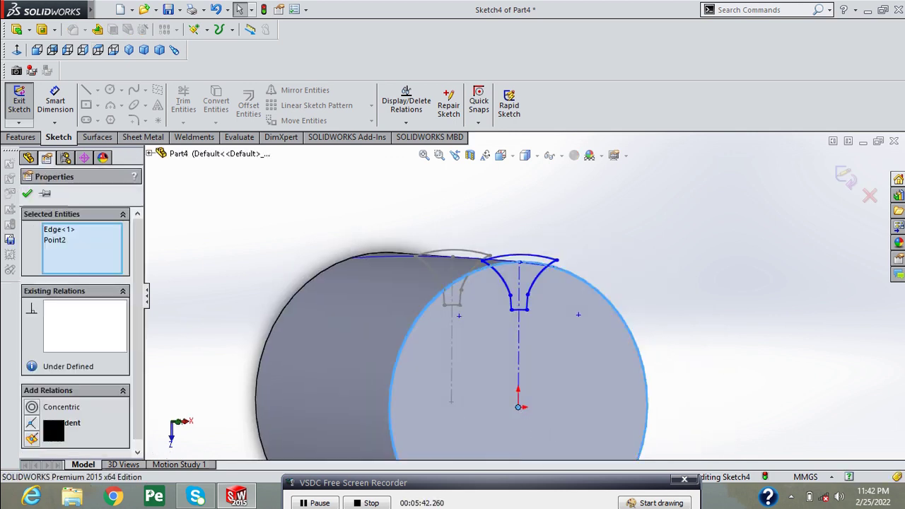
{"action": "left_click", "coordinate": [44, 409]}
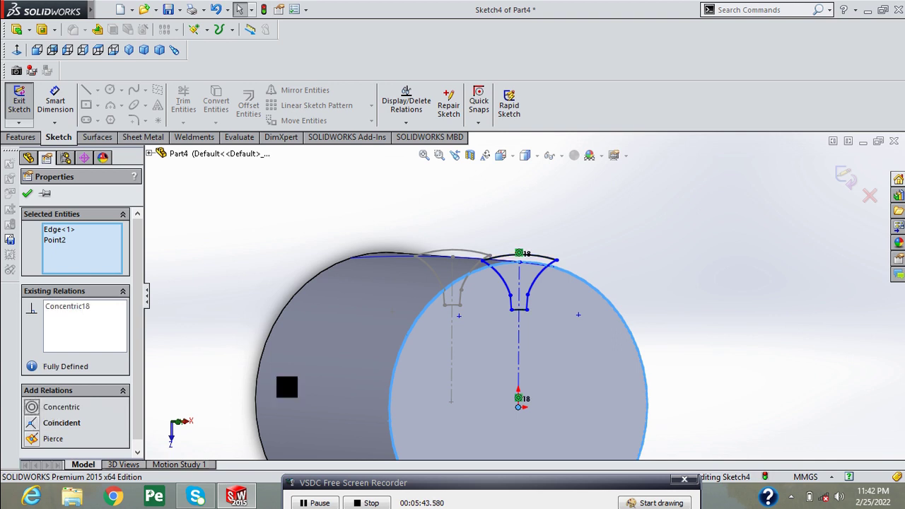
Add a Pierce relation between the upper endpoint of the derived profile's centerline and the projected slanted curve.
{"action": "scroll", "coordinate": [527, 284], "scroll_direction": "down", "scroll_amount": 3}
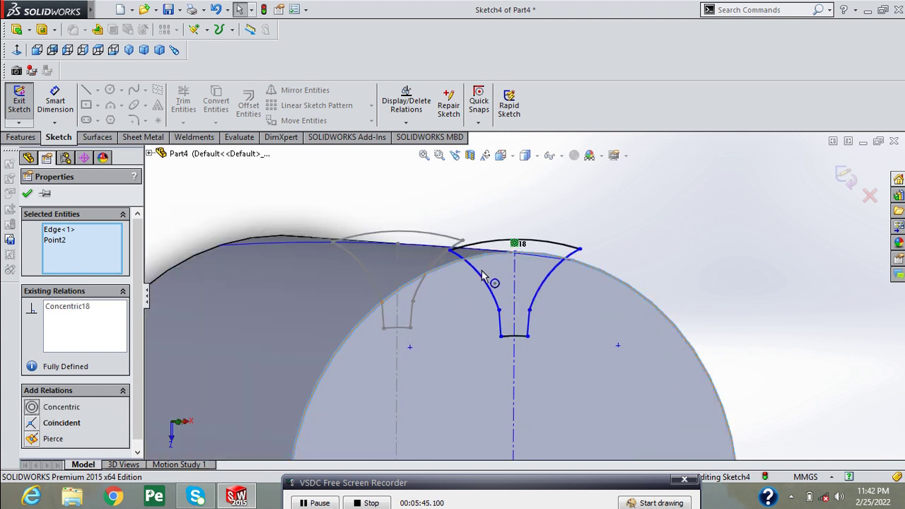
{"action": "mouse_move", "coordinate": [504, 280]}
{"action": "middle_mouse_down"}
{"action": "mouse_move", "coordinate": [507, 290]}
{"action": "mouse_move", "coordinate": [510, 273]}
{"action": "middle_mouse_up"}
{"action": "scroll", "coordinate": [520, 267], "scroll_direction": "down", "scroll_amount": 2}
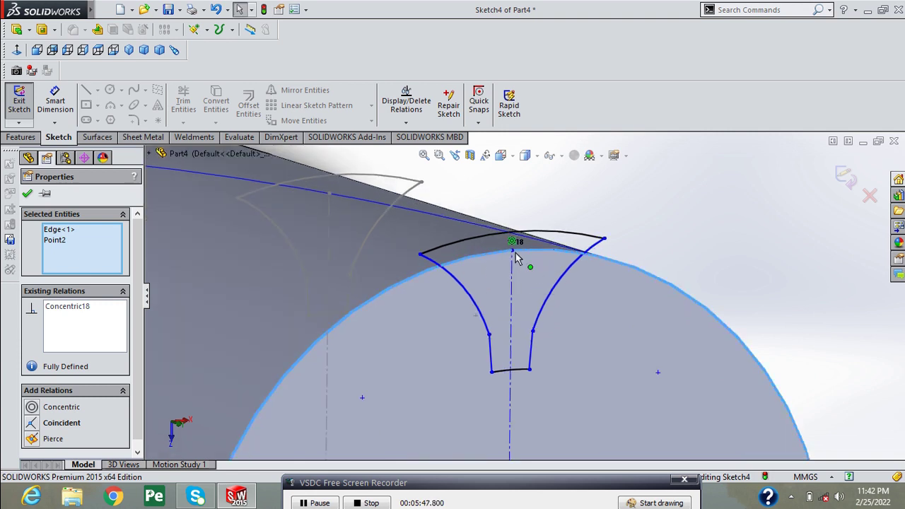
{"action": "left_click", "coordinate": [513, 251]}
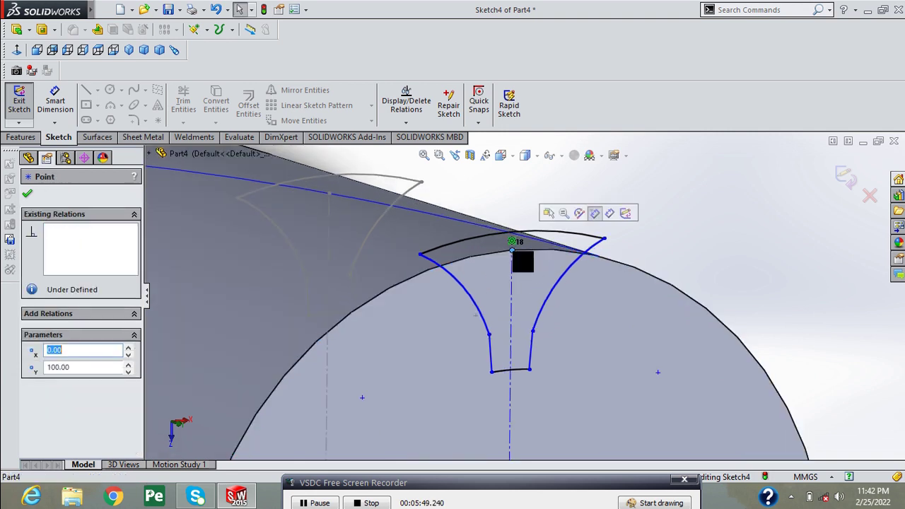
{"action": "key", "text": "Escape"}
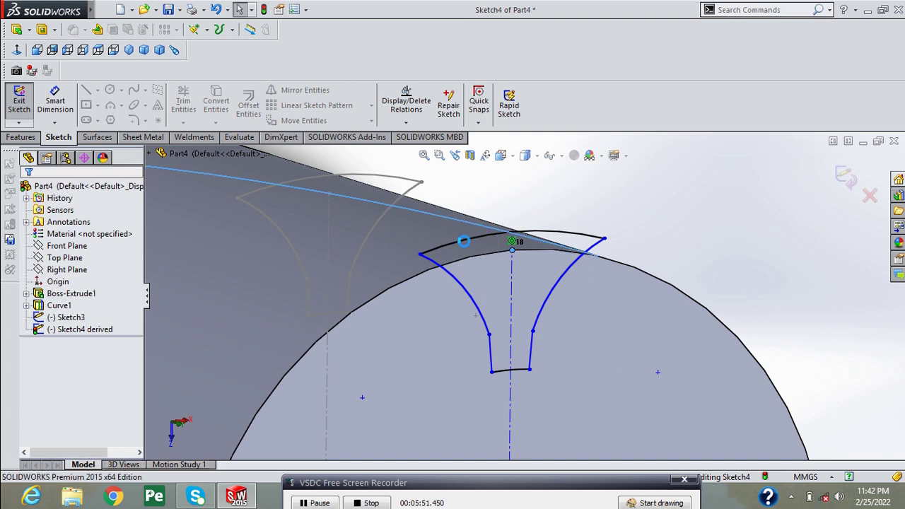
{"action": "left_click", "coordinate": [483, 264], "text": "ctrl"}
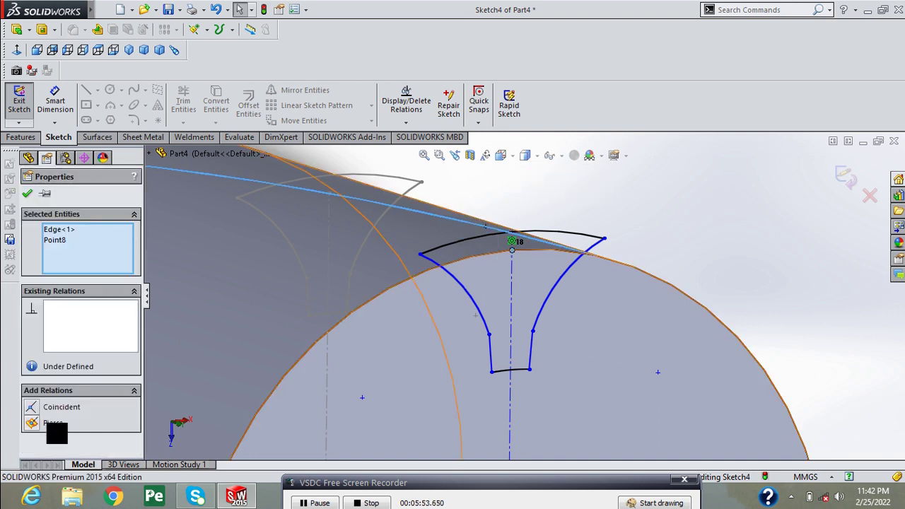
{"action": "left_click", "coordinate": [36, 423]}
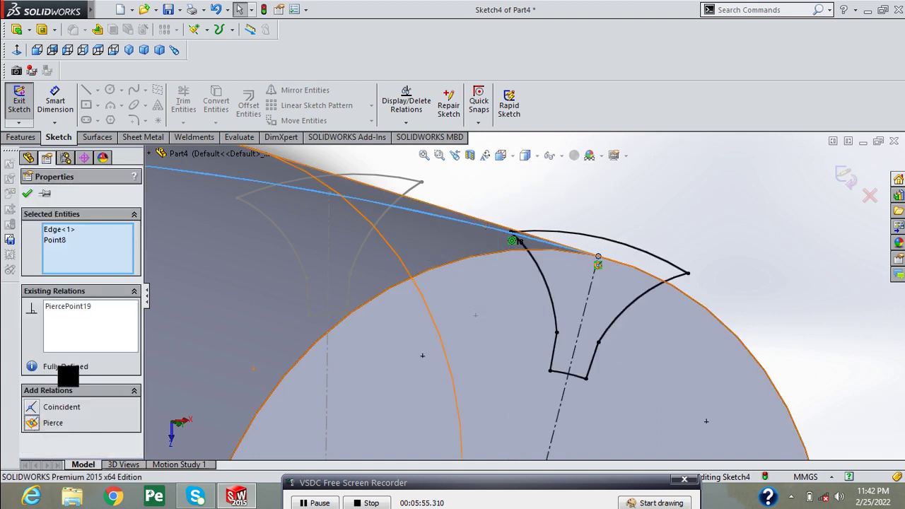
Exit the first derived sketch and create another derived sketch of the original tooth-gap profile on the cylinder's opposite end face.
{"action": "left_click", "coordinate": [28, 194]}
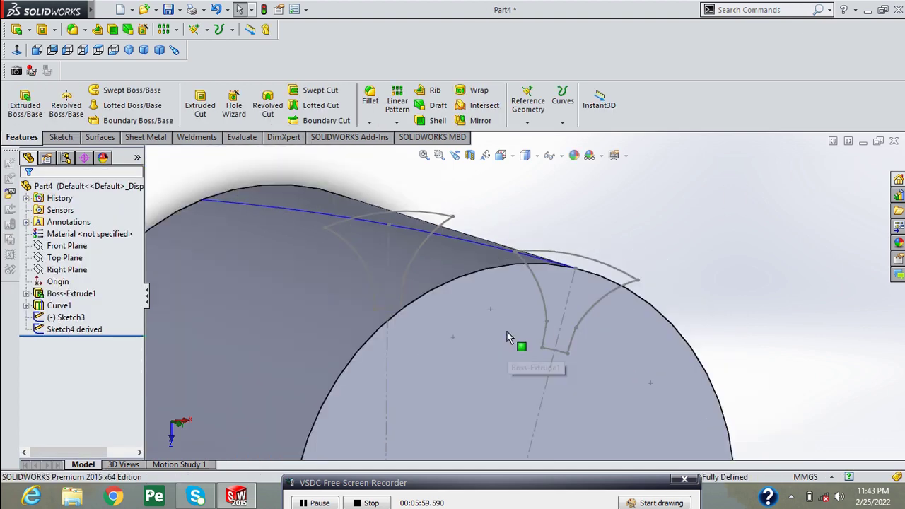
{"action": "scroll", "coordinate": [505, 313], "scroll_direction": "up", "scroll_amount": 5}
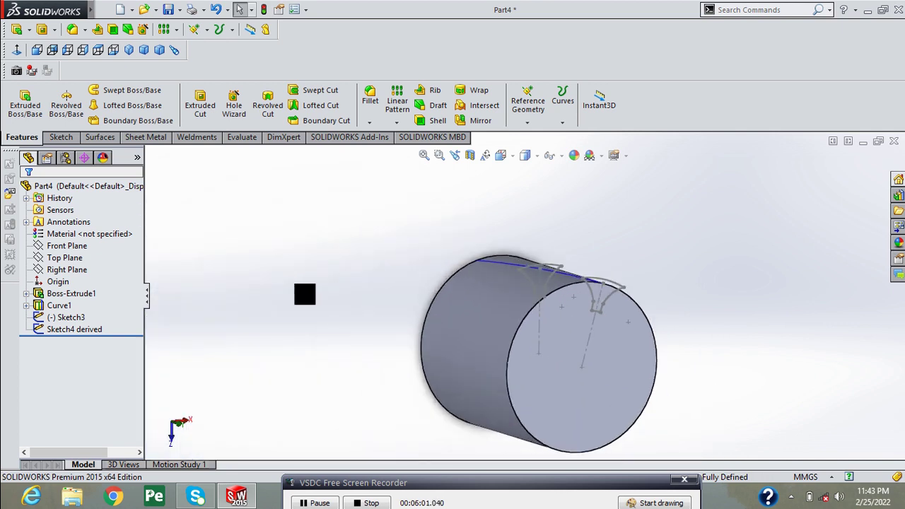
{"action": "middle_click_drag", "start_coordinate": [305, 294], "coordinate": [507, 336]}
{"action": "left_click", "coordinate": [507, 333]}
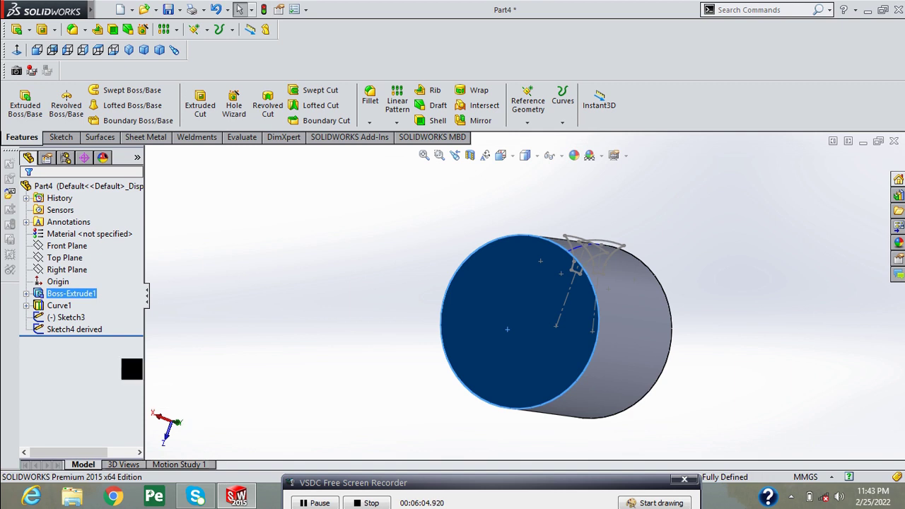
{"action": "left_click", "coordinate": [68, 317]}
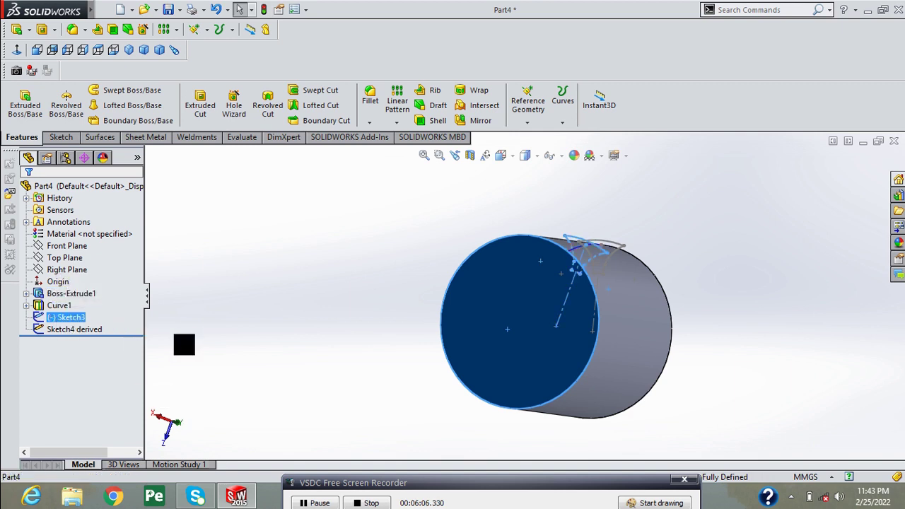
{"action": "left_click", "coordinate": [105, 10]}
{"action": "mouse_move", "coordinate": [183, 9]}
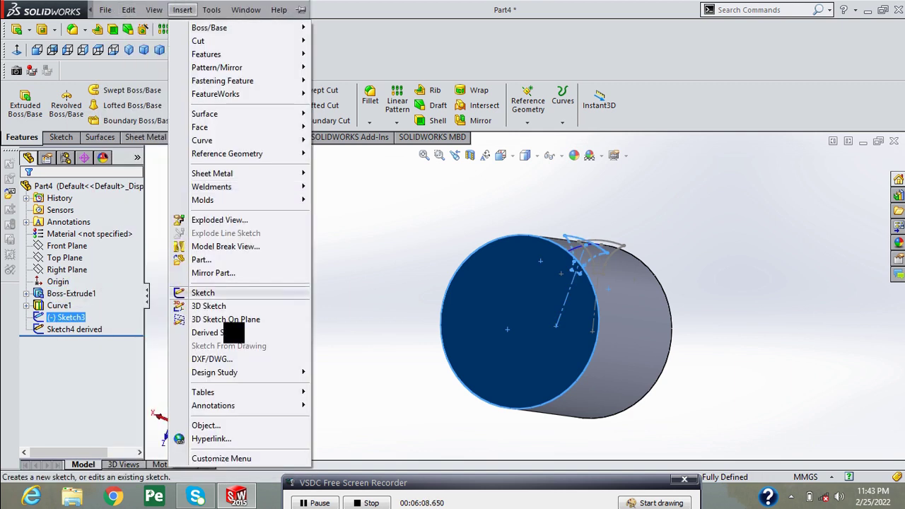
{"action": "left_click", "coordinate": [212, 333]}
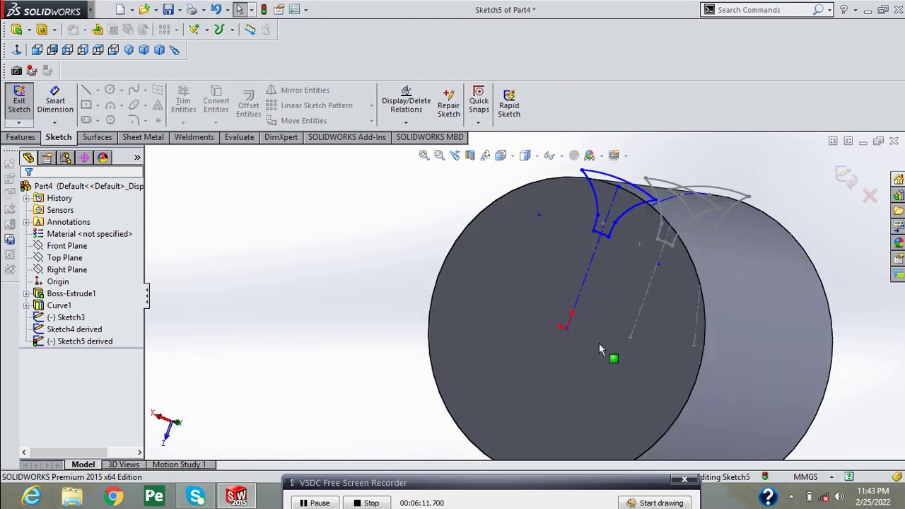
Make the lower endpoint of the new derived profile's centerline concentric with the circular edge of its end face.
{"action": "left_click", "coordinate": [565, 330]}
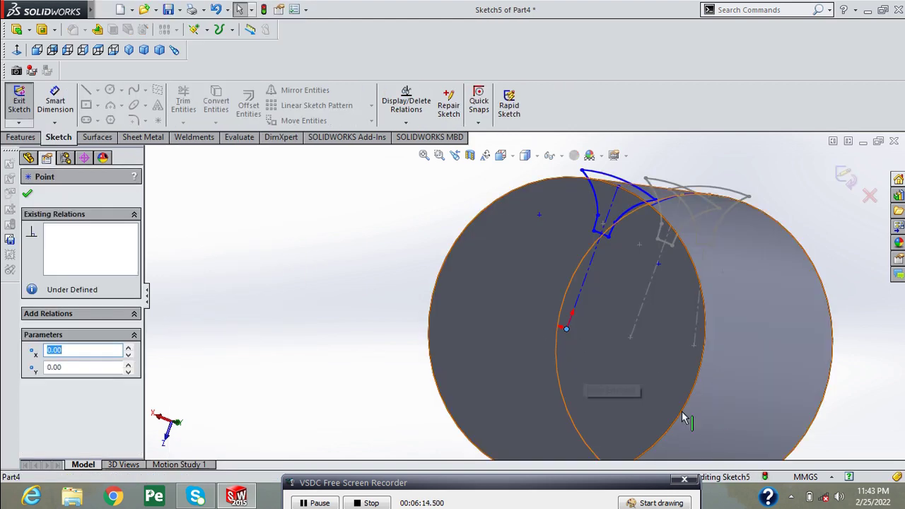
{"action": "left_click", "coordinate": [681, 416], "text": "ctrl"}
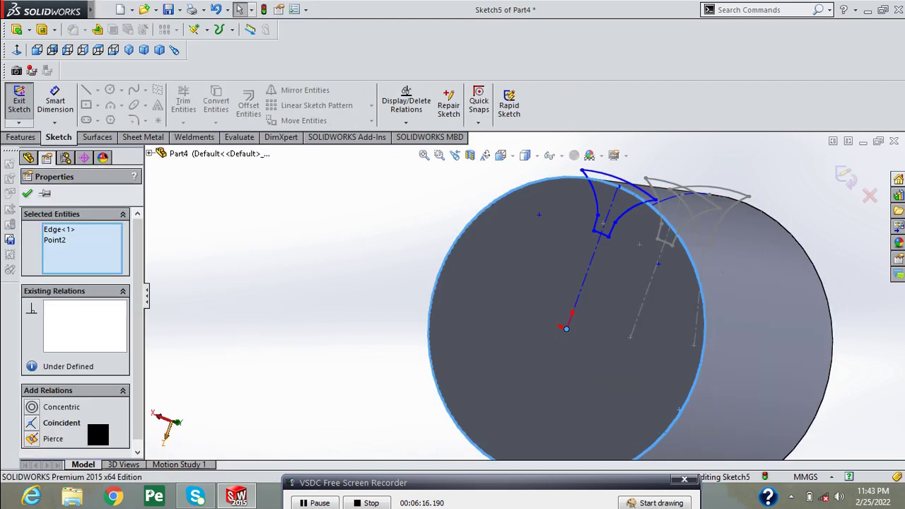
{"action": "left_click", "coordinate": [57, 407]}
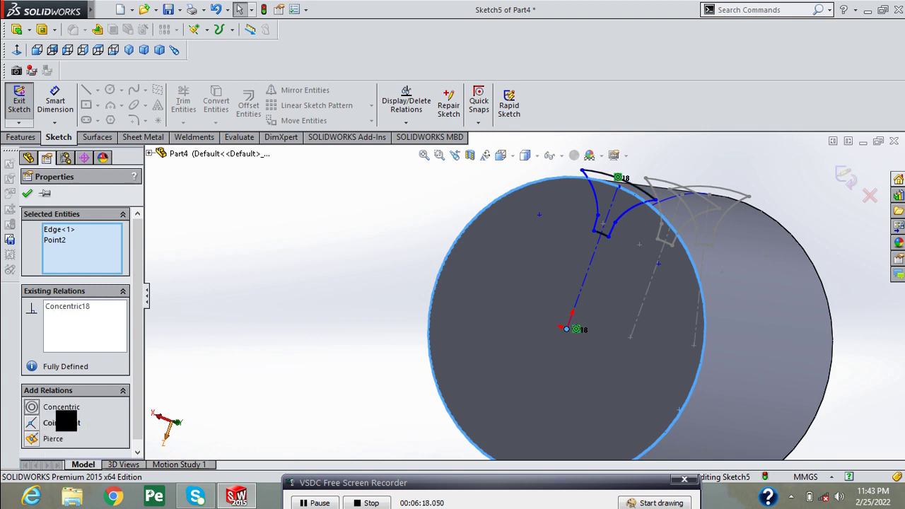
{"action": "left_click", "coordinate": [28, 193]}
Add a Pierce relation between the upper endpoint of the new profile's centerline and the projected slanted curve, and exit the sketch.
{"action": "scroll", "coordinate": [637, 198], "scroll_direction": "down", "scroll_amount": 4}
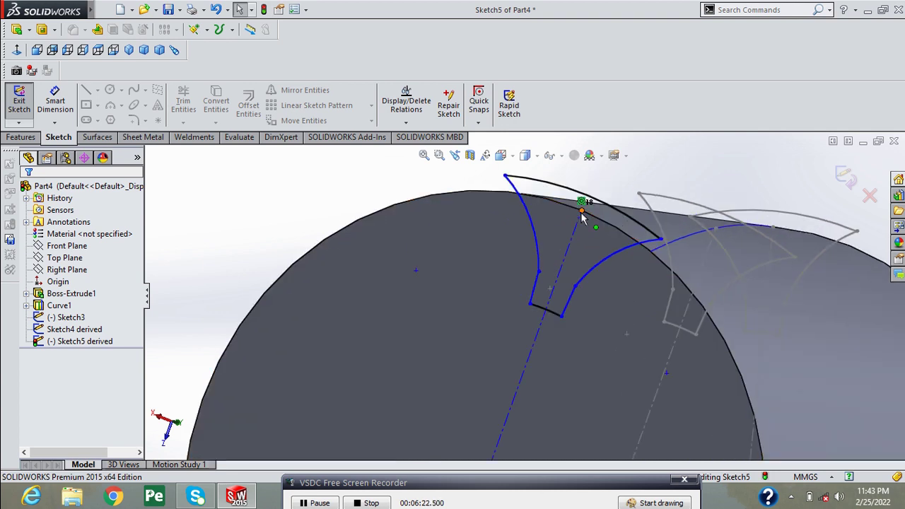
{"action": "left_click", "coordinate": [581, 215]}
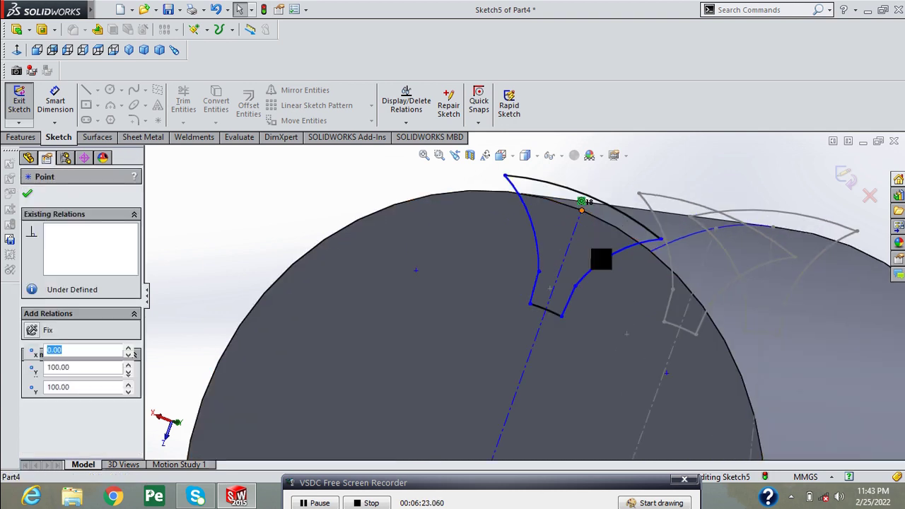
{"action": "left_click", "coordinate": [672, 246], "text": "ctrl"}
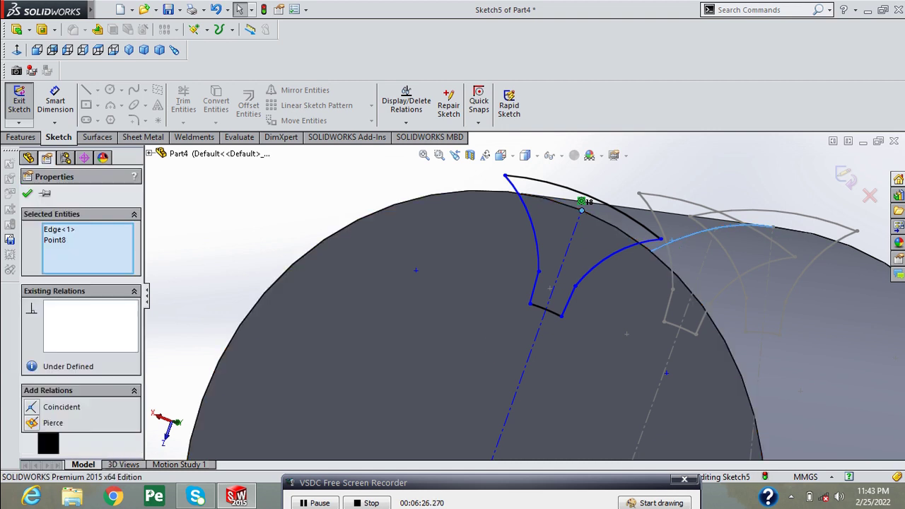
{"action": "left_click", "coordinate": [32, 424]}
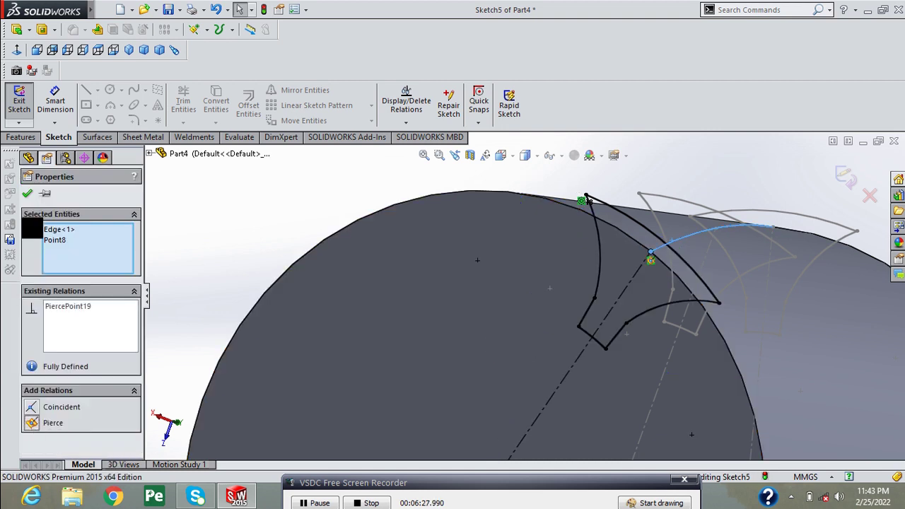
{"action": "left_click", "coordinate": [27, 193]}
{"action": "scroll", "coordinate": [415, 251], "scroll_direction": "up", "scroll_amount": 3}
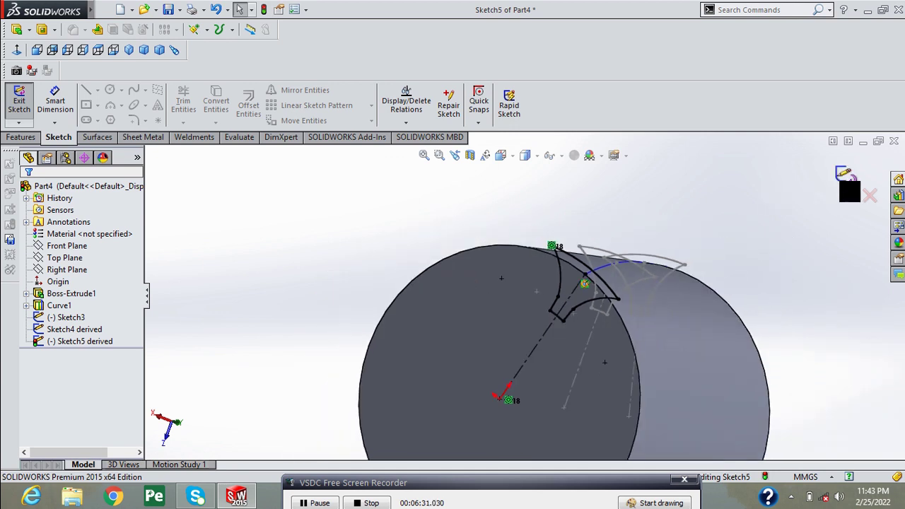
{"action": "left_click", "coordinate": [843, 177]}
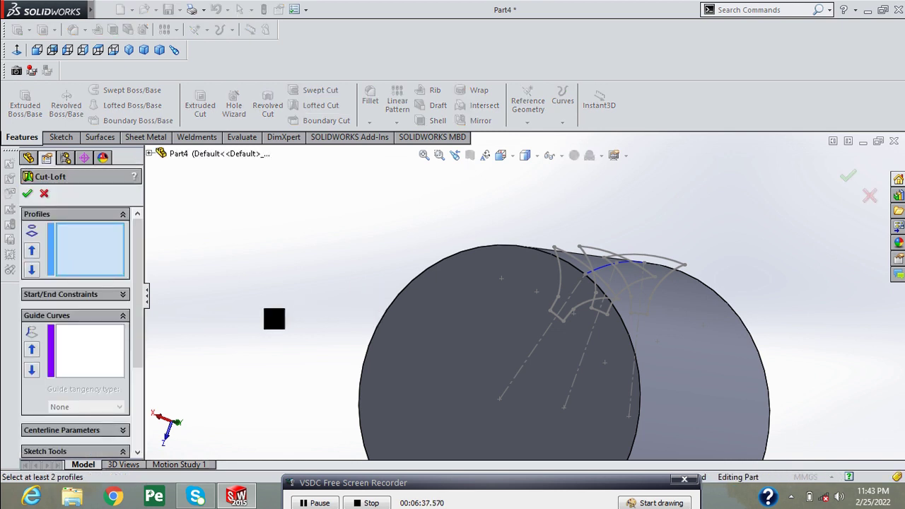
Start a lofted cut with the tooth-gap profiles Sketch5, Sketch3 and Sketch4, picking matching points on each.
{"action": "mouse_move", "coordinate": [353, 343]}
{"action": "middle_mouse_down"}
{"action": "mouse_move", "coordinate": [289, 277]}
{"action": "mouse_move", "coordinate": [344, 299]}
{"action": "mouse_move", "coordinate": [323, 267]}
{"action": "mouse_move", "coordinate": [317, 225]}
{"action": "middle_mouse_up"}
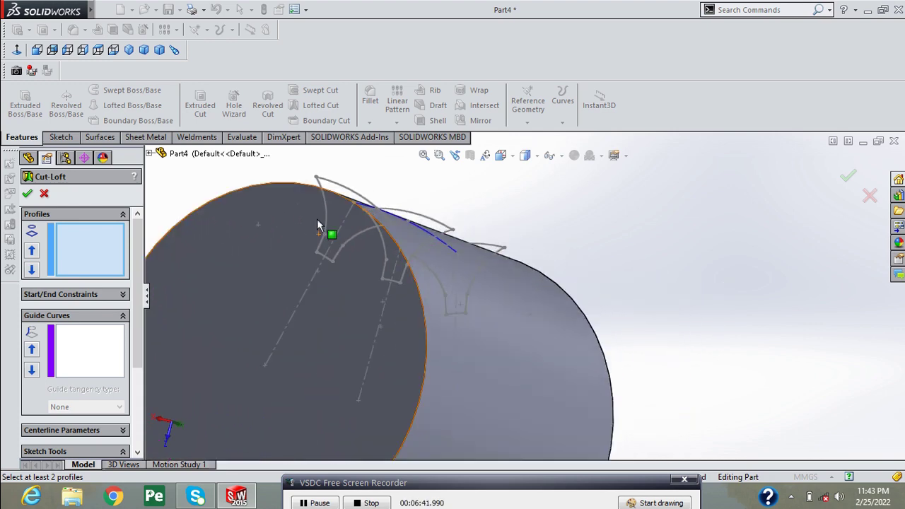
{"action": "left_click", "coordinate": [385, 238]}
{"action": "scroll", "coordinate": [387, 241], "scroll_direction": "down", "scroll_amount": 2}
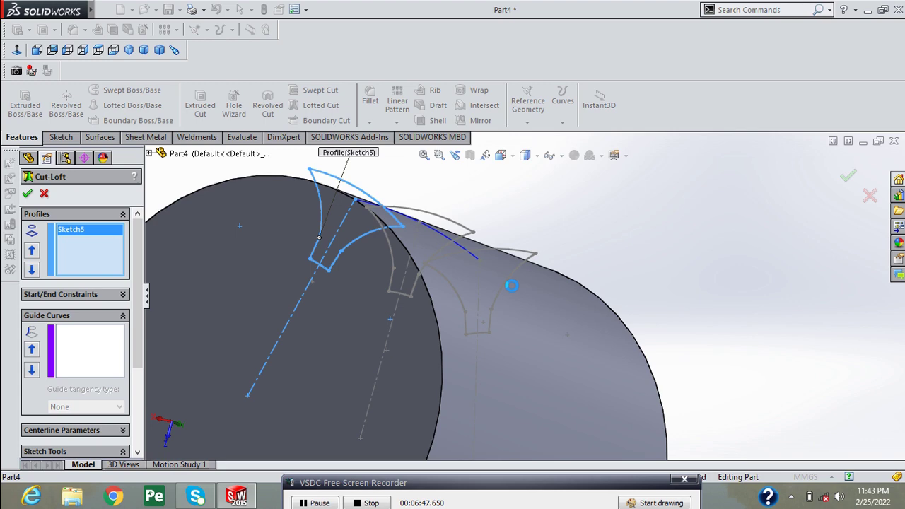
{"action": "left_click", "coordinate": [511, 285]}
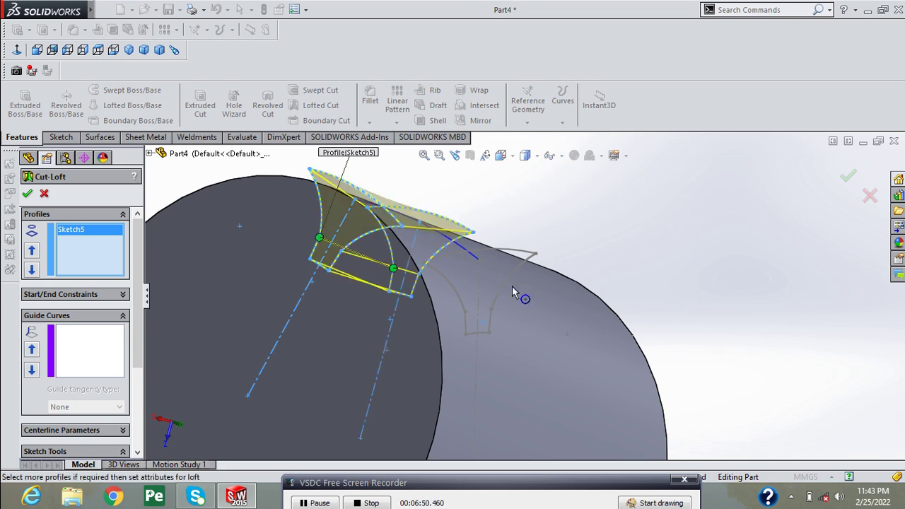
{"action": "left_click", "coordinate": [458, 296]}
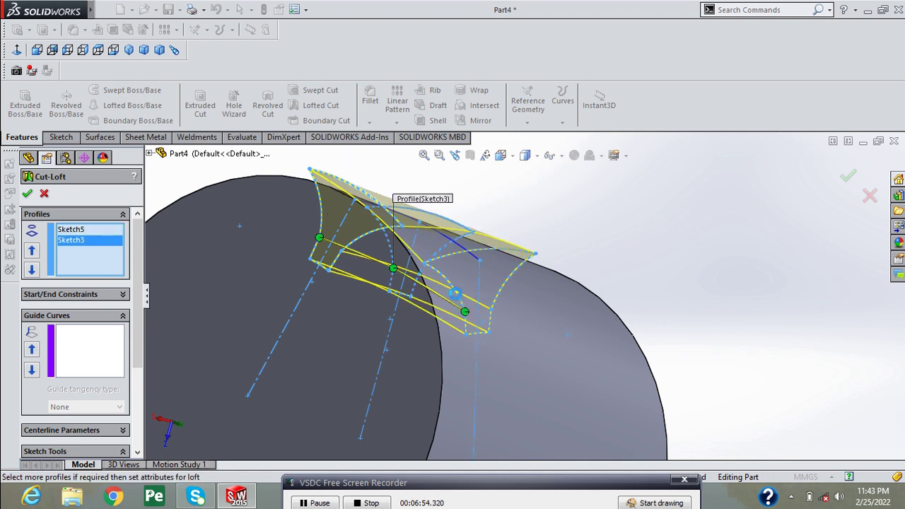
{"action": "left_click", "coordinate": [339, 302]}
{"action": "scroll", "coordinate": [338, 300], "scroll_direction": "up", "scroll_amount": 4}
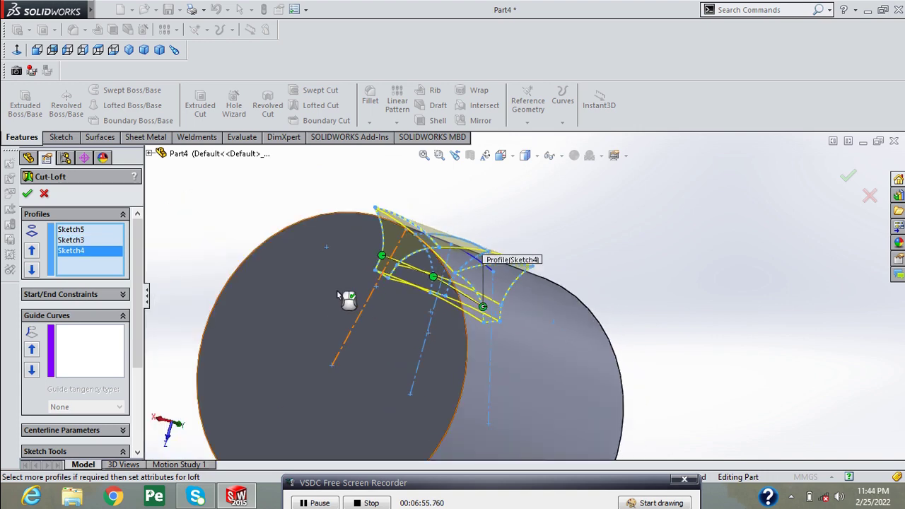
Use the projected curve Curve1 as the loft's centerline and complete the tooth-gap cut.
{"action": "middle_click_drag", "start_coordinate": [248, 325], "coordinate": [234, 391]}
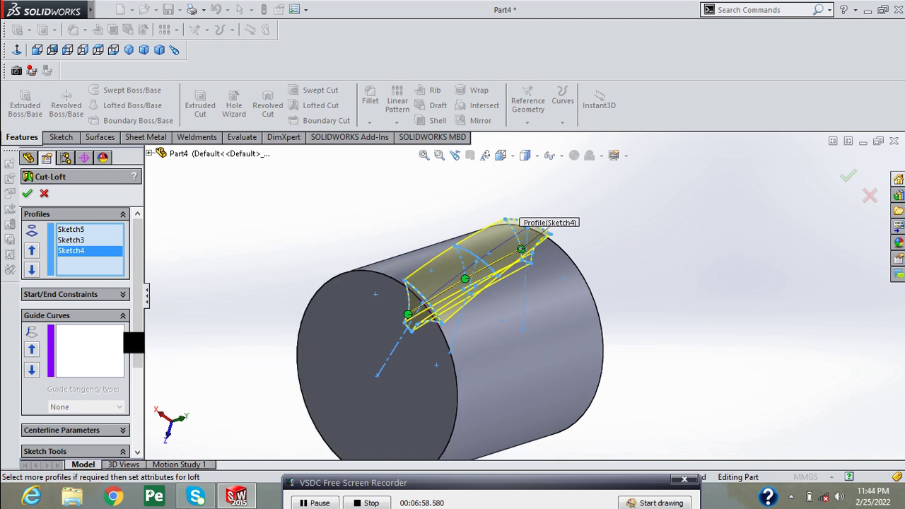
{"action": "scroll", "coordinate": [149, 396], "scroll_direction": "down", "scroll_amount": 1}
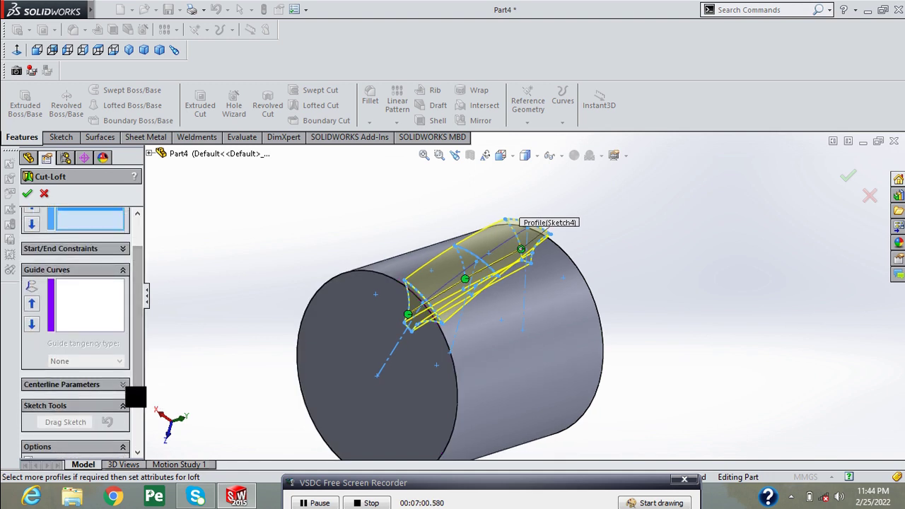
{"action": "scroll", "coordinate": [141, 375], "scroll_direction": "down", "scroll_amount": 4}
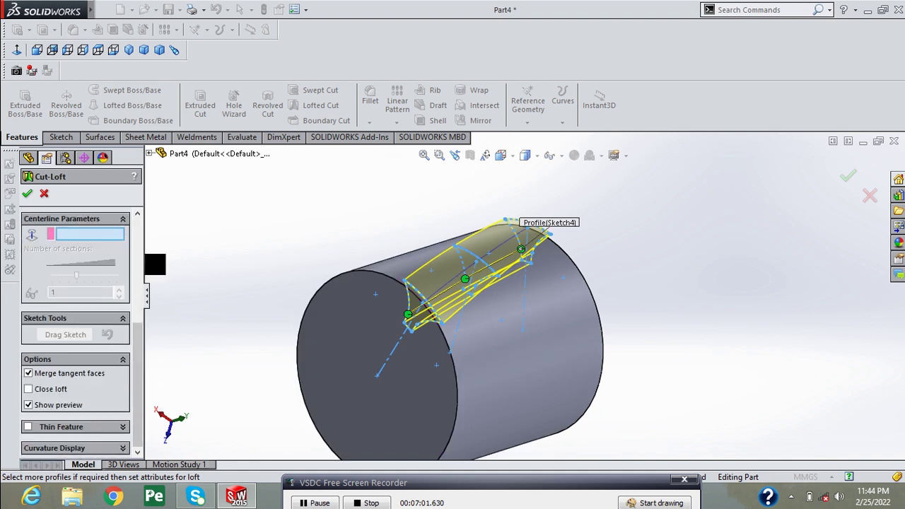
{"action": "left_click", "coordinate": [149, 153]}
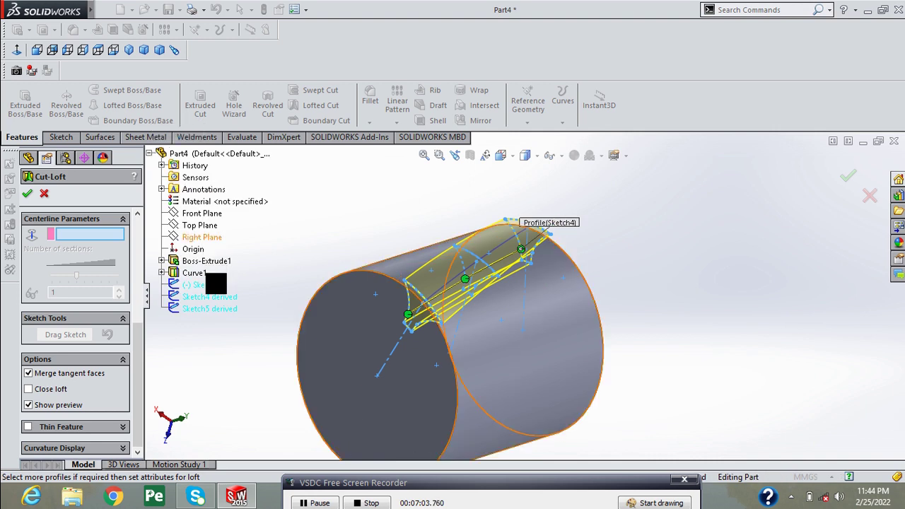
{"action": "left_click", "coordinate": [196, 272]}
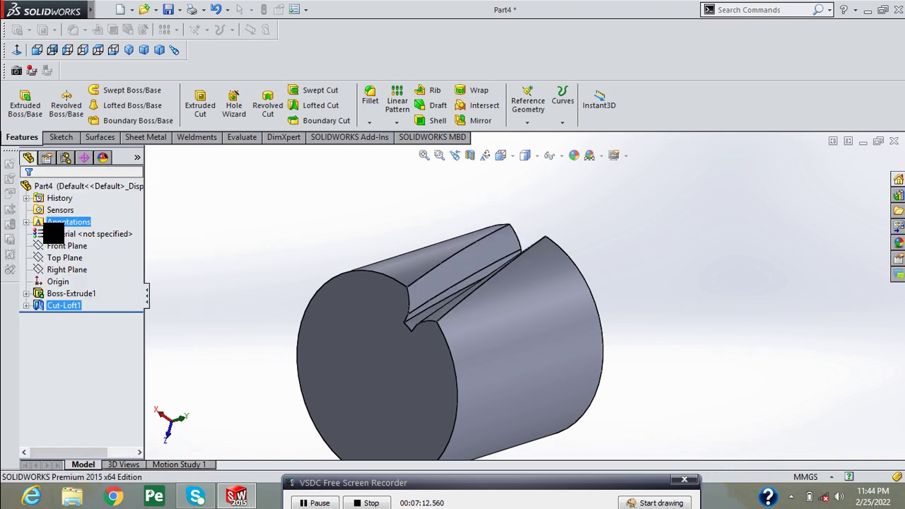
Fillet the two root edges along the bottom of the tooth gap with a 5 mm radius.
{"action": "key", "text": "Left"}
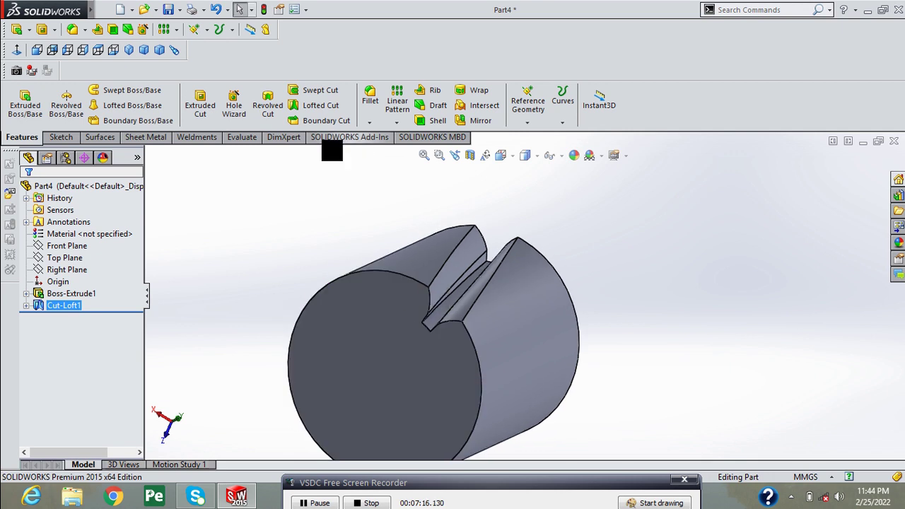
{"action": "left_click", "coordinate": [371, 123]}
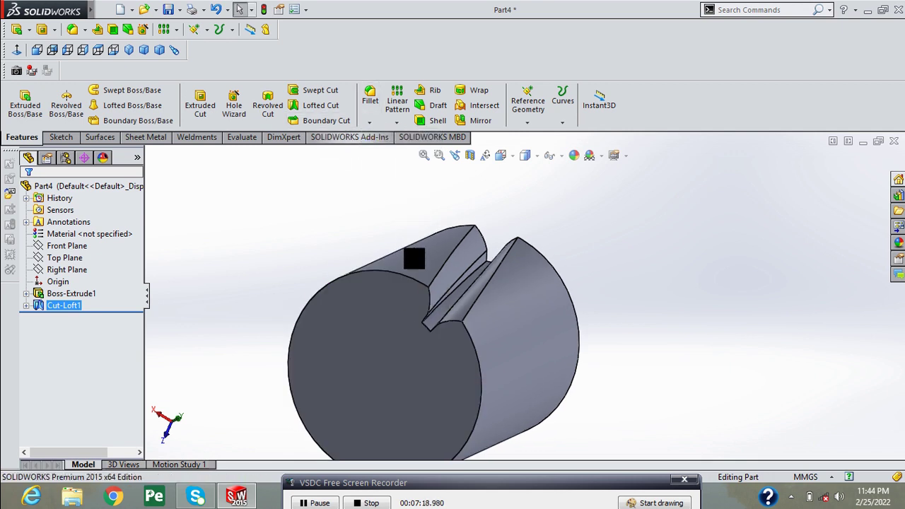
{"action": "key", "text": "f"}
{"action": "scroll", "coordinate": [442, 305], "scroll_direction": "up", "scroll_amount": 2}
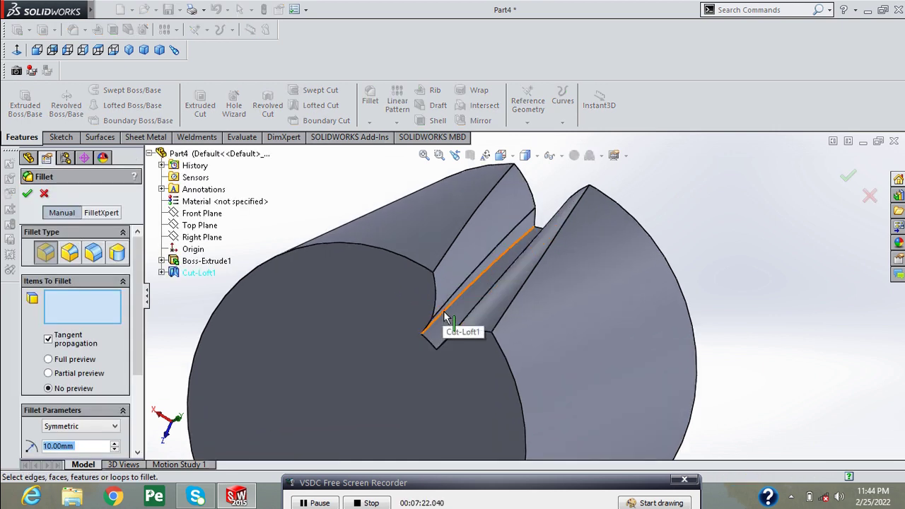
{"action": "left_click", "coordinate": [444, 311]}
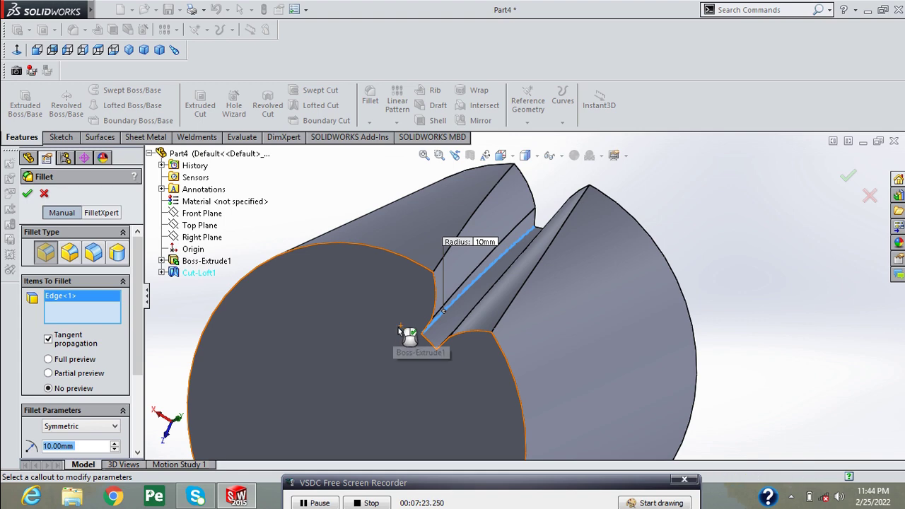
{"action": "middle_click_drag", "start_coordinate": [403, 333], "coordinate": [439, 333]}
{"action": "left_click", "coordinate": [433, 329]}
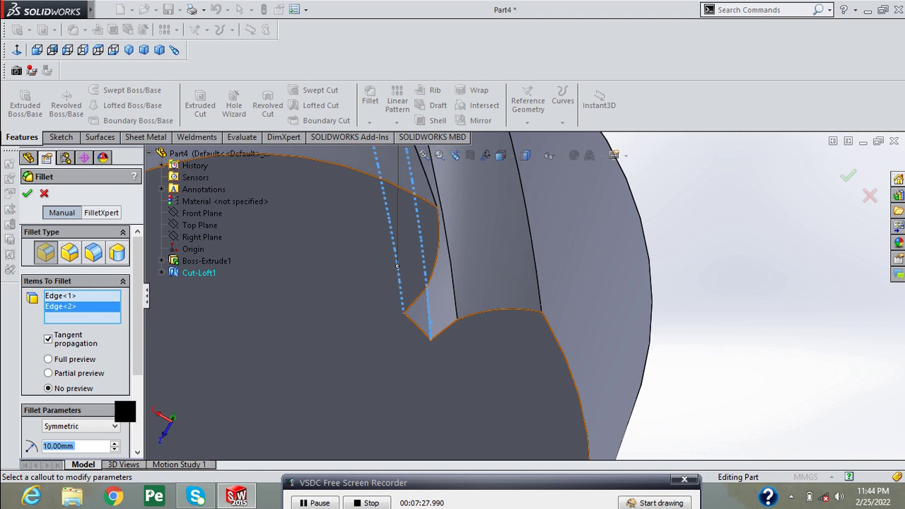
{"action": "type", "text": "5"}
{"action": "key", "text": "Return"}
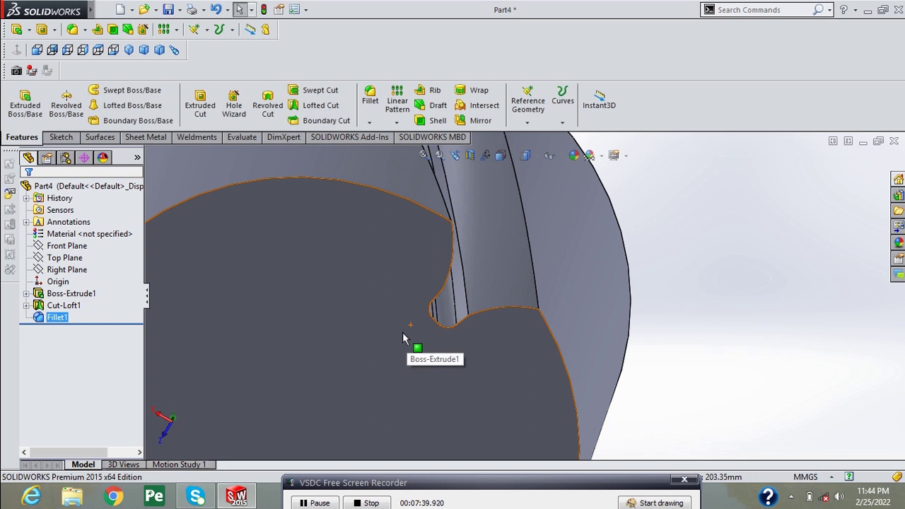
Create a reference axis through the cylinder's centre from the intersection of the Front Plane and Right Plane.
{"action": "key", "text": "f"}
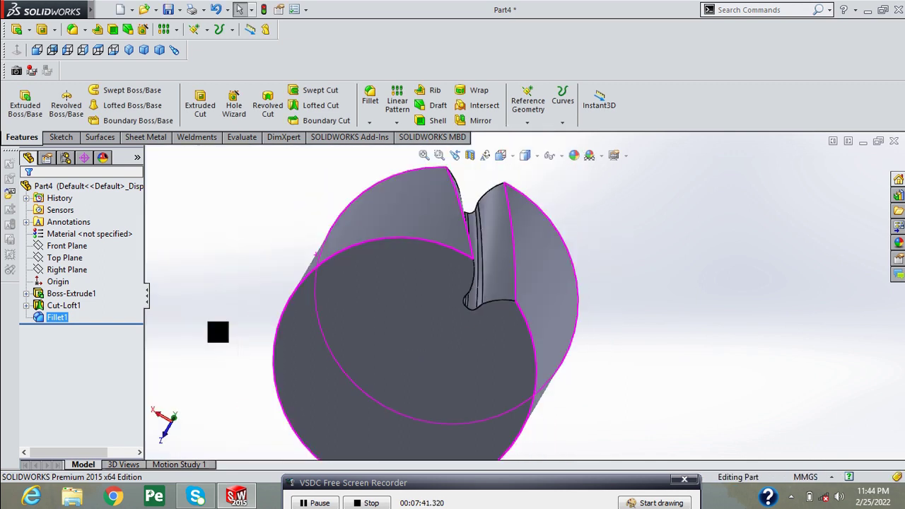
{"action": "middle_click_drag", "start_coordinate": [217, 332], "coordinate": [217, 311]}
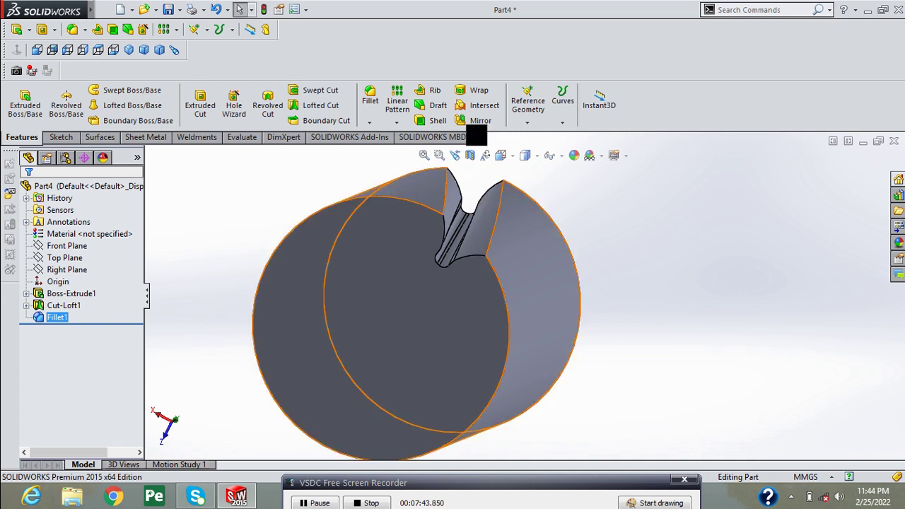
{"action": "left_click", "coordinate": [538, 126]}
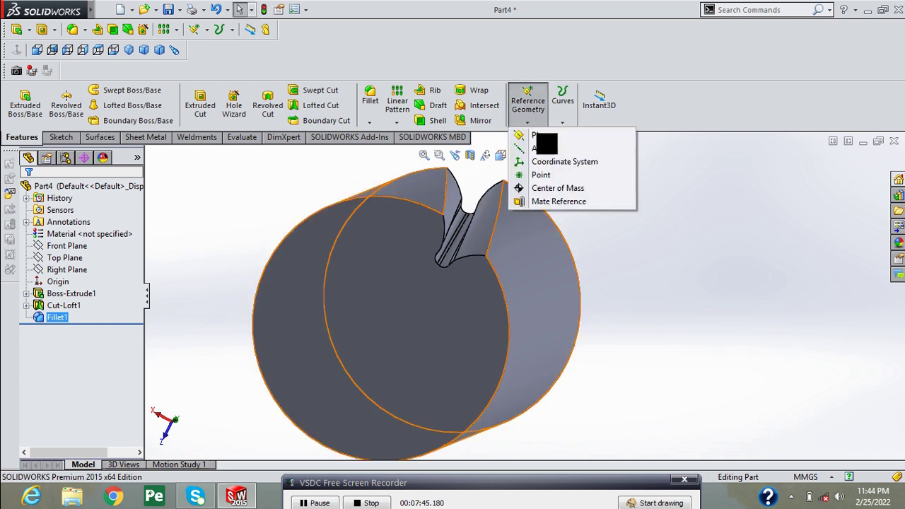
{"action": "left_click", "coordinate": [543, 155]}
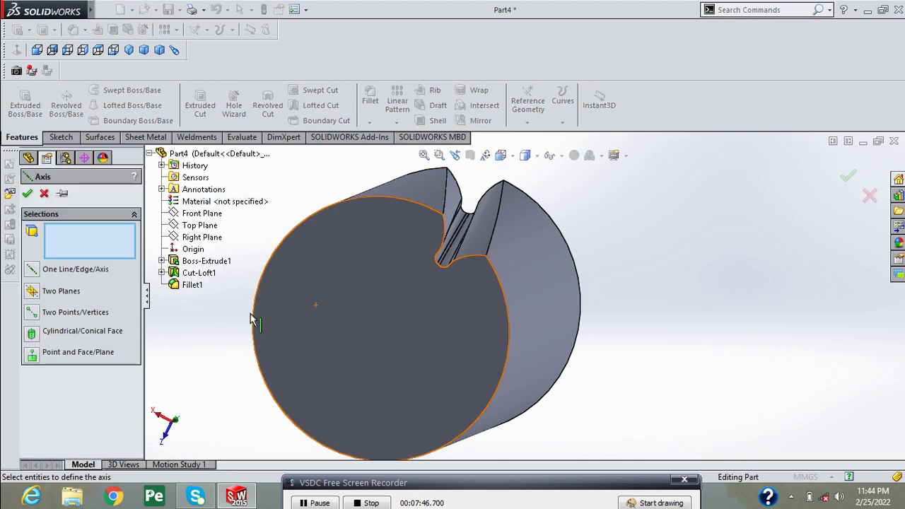
{"action": "left_click", "coordinate": [202, 214]}
{"action": "left_click", "coordinate": [202, 214]}
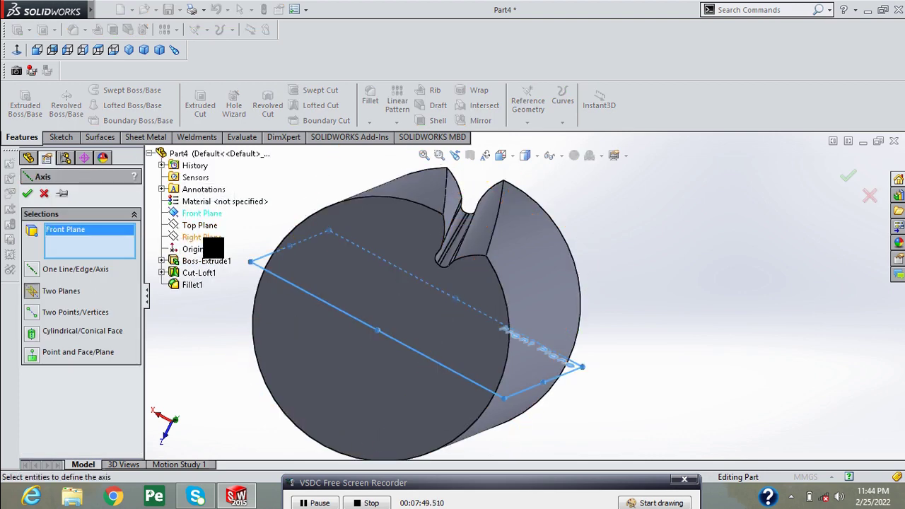
{"action": "left_click", "coordinate": [207, 239]}
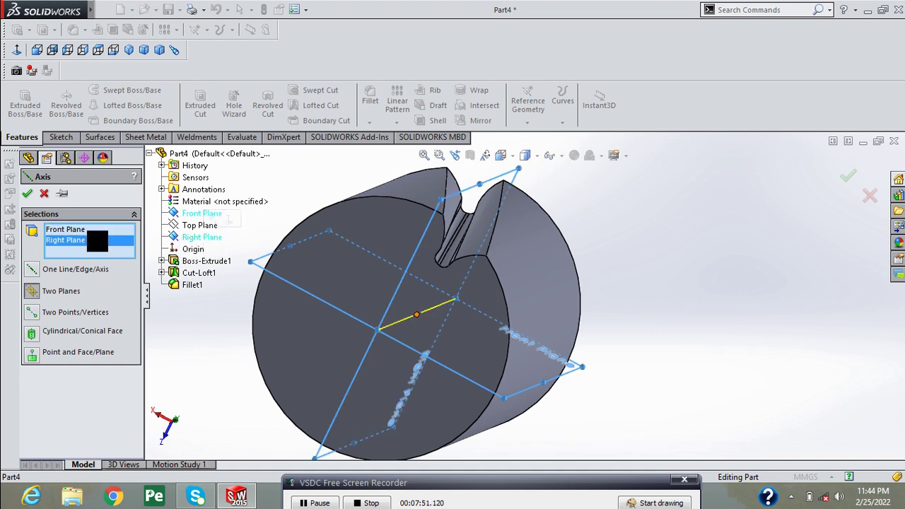
{"action": "left_click", "coordinate": [28, 194]}
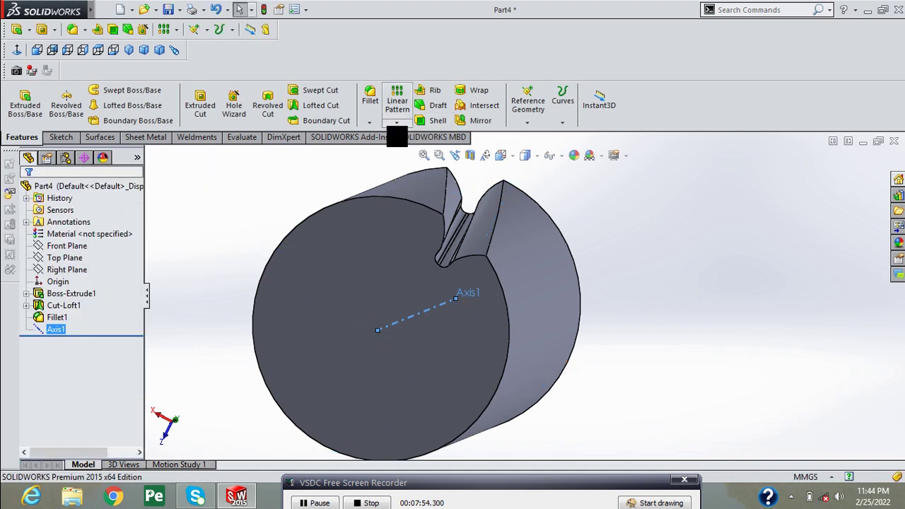
Circular-pattern the root fillet and the lofted tooth-gap cut around Axis1, with 12 equally spaced instances over 360 degrees.
{"action": "left_click", "coordinate": [397, 123]}
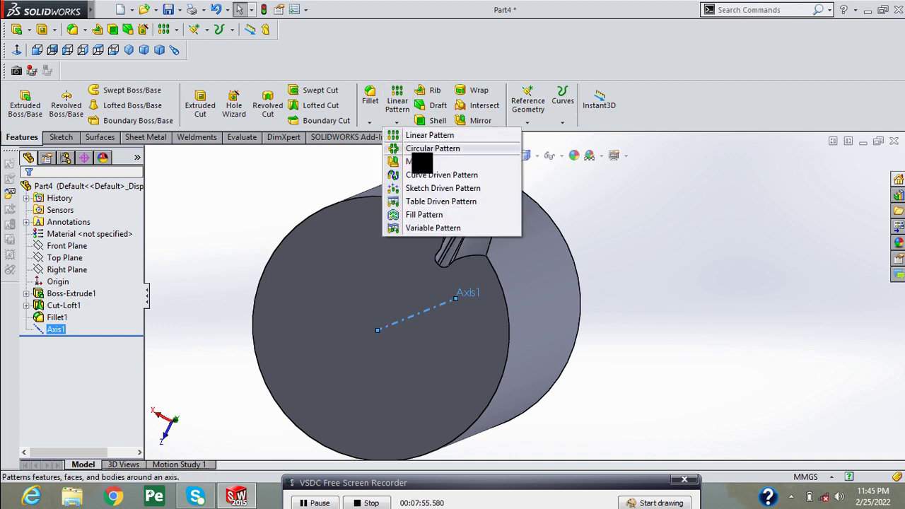
{"action": "left_click", "coordinate": [424, 149]}
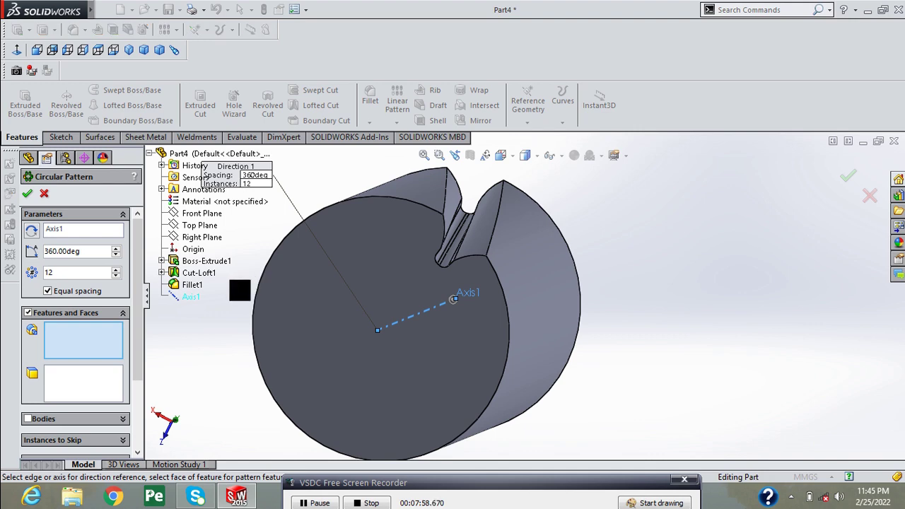
{"action": "left_click", "coordinate": [194, 284]}
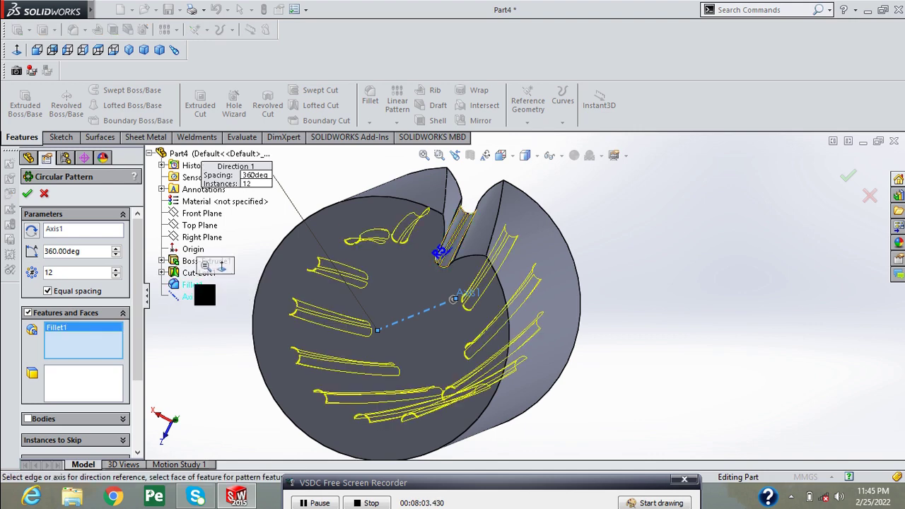
{"action": "left_click", "coordinate": [198, 273]}
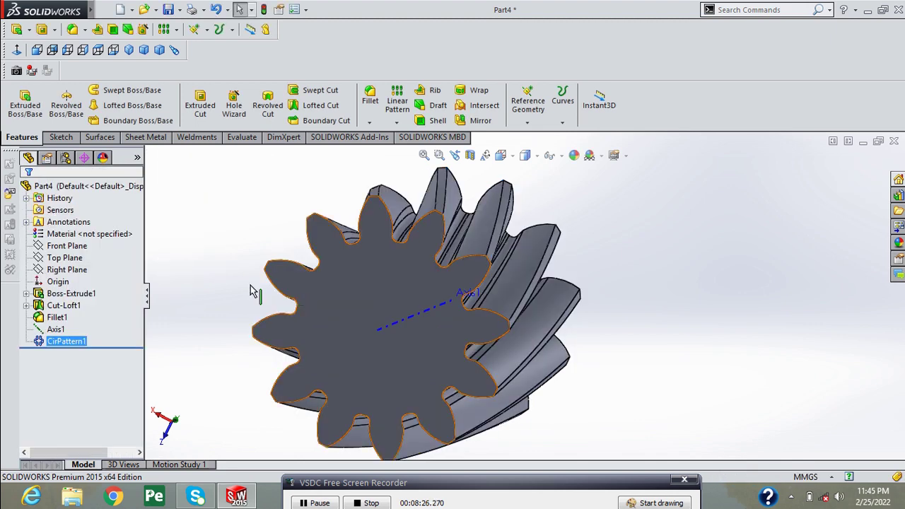
Start a sketch on the gear's front end face and draw a circle of about 52 mm radius centred on the origin.
{"action": "middle_click_drag", "start_coordinate": [251, 290], "coordinate": [253, 256]}
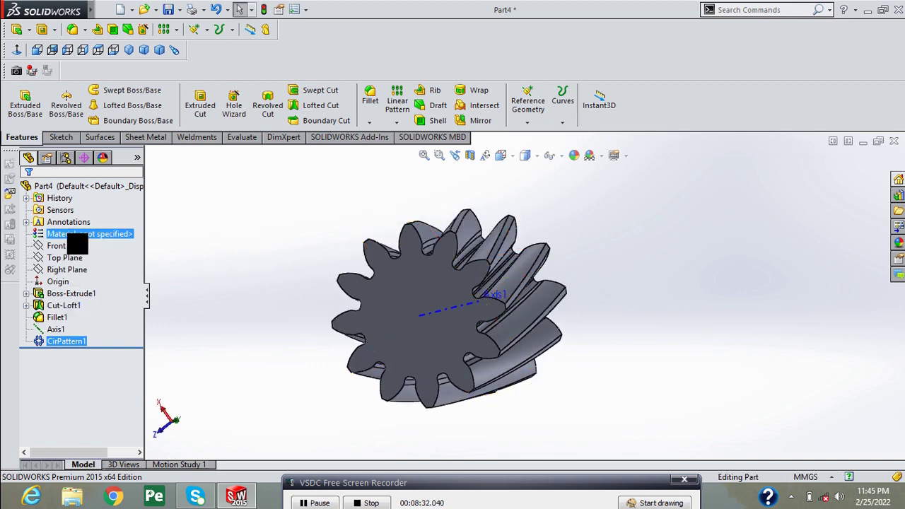
{"action": "scroll", "coordinate": [466, 314], "scroll_direction": "down", "scroll_amount": 2}
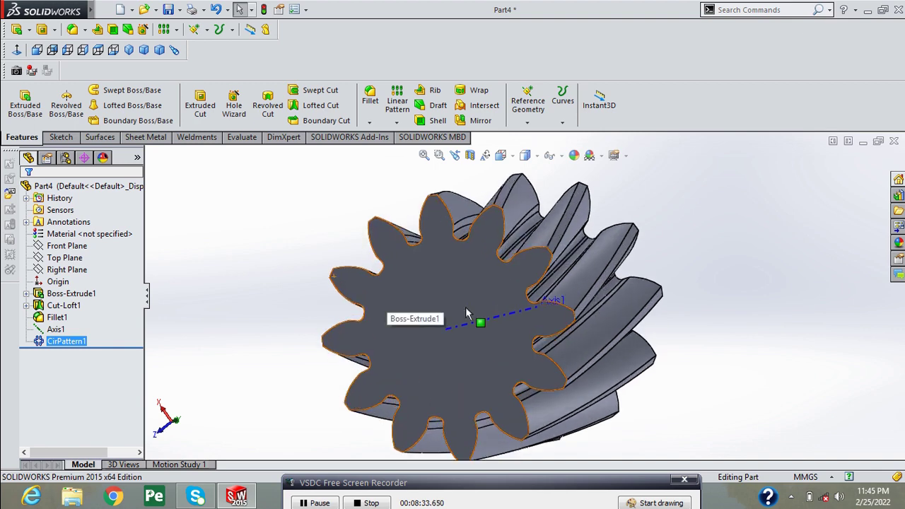
{"action": "right_click", "coordinate": [456, 301]}
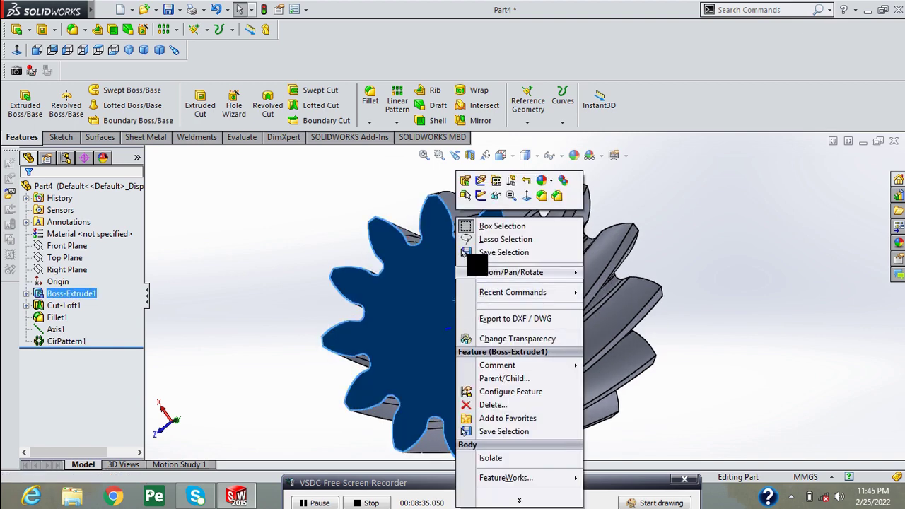
{"action": "left_click", "coordinate": [482, 195]}
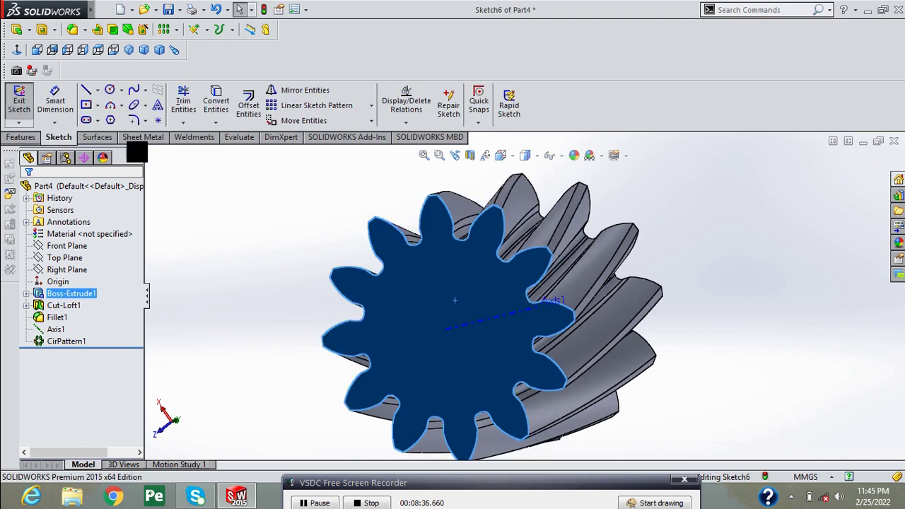
{"action": "left_click", "coordinate": [18, 50]}
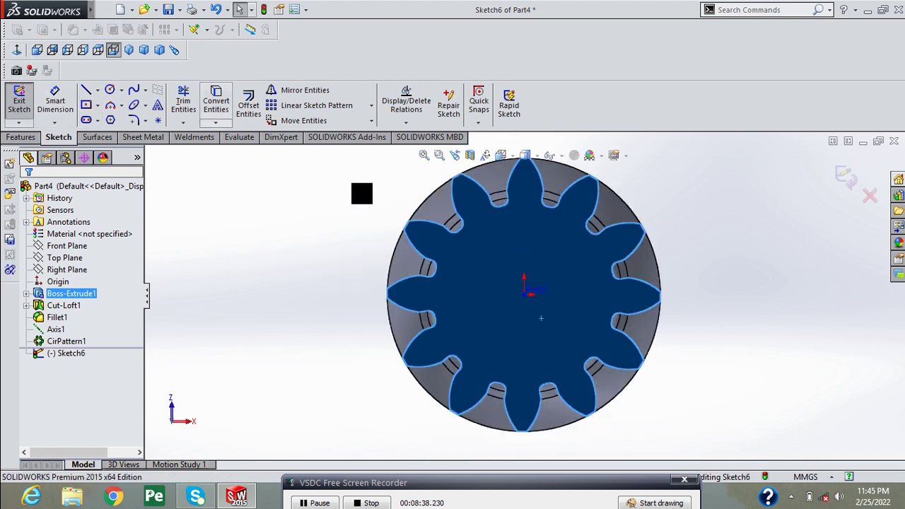
{"action": "left_click", "coordinate": [110, 90]}
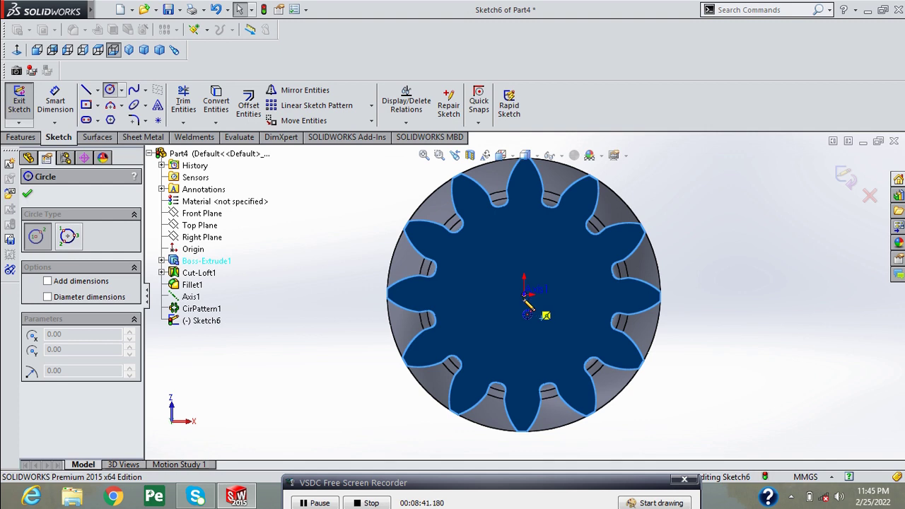
{"action": "left_click", "coordinate": [525, 295]}
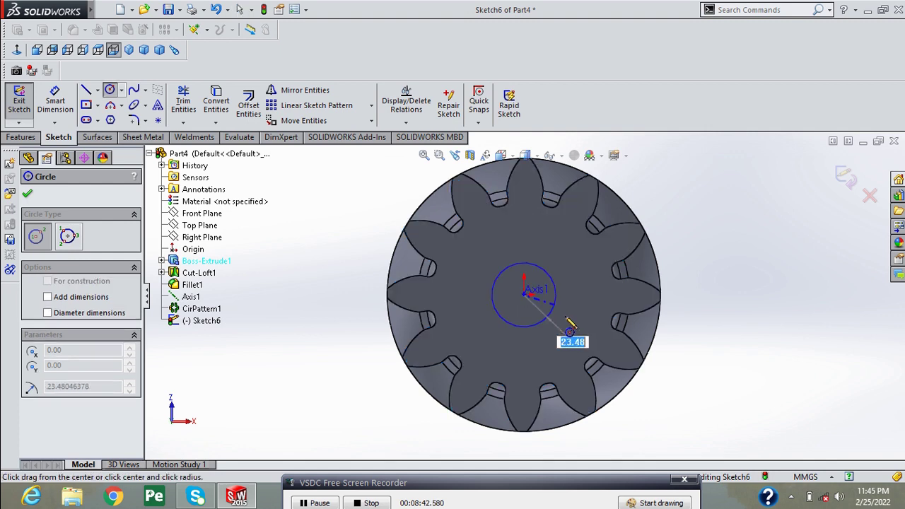
{"action": "left_click", "coordinate": [585, 338]}
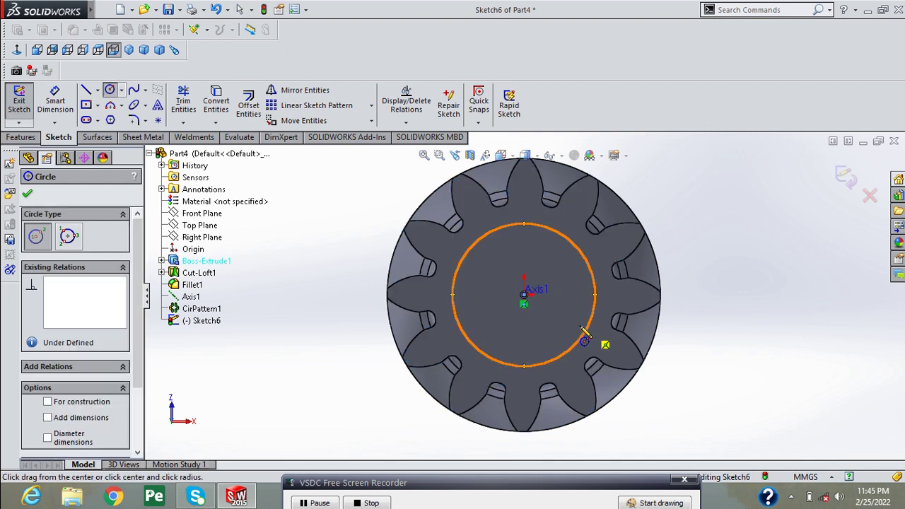
{"action": "right_click", "coordinate": [573, 309]}
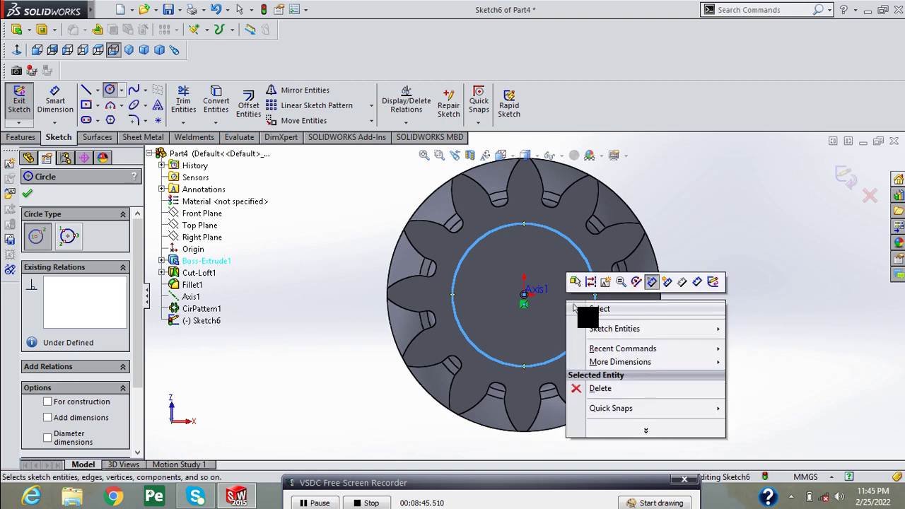
{"action": "left_click", "coordinate": [576, 309]}
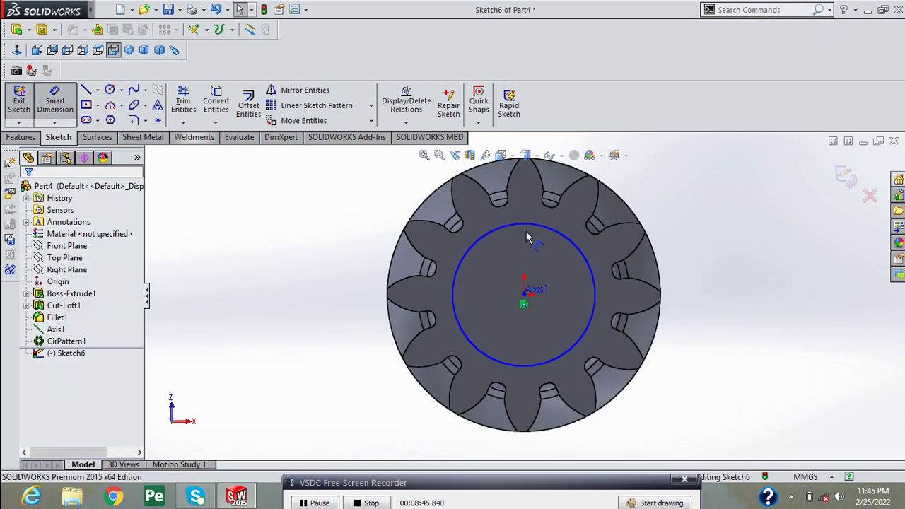
Dimension the bore circle's diameter as 75 mm.
{"action": "left_click", "coordinate": [594, 267]}
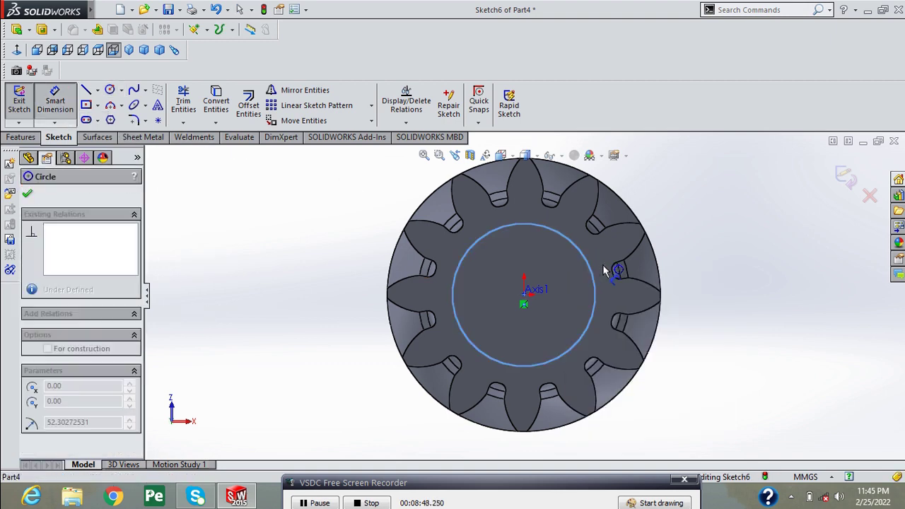
{"action": "left_click", "coordinate": [606, 268]}
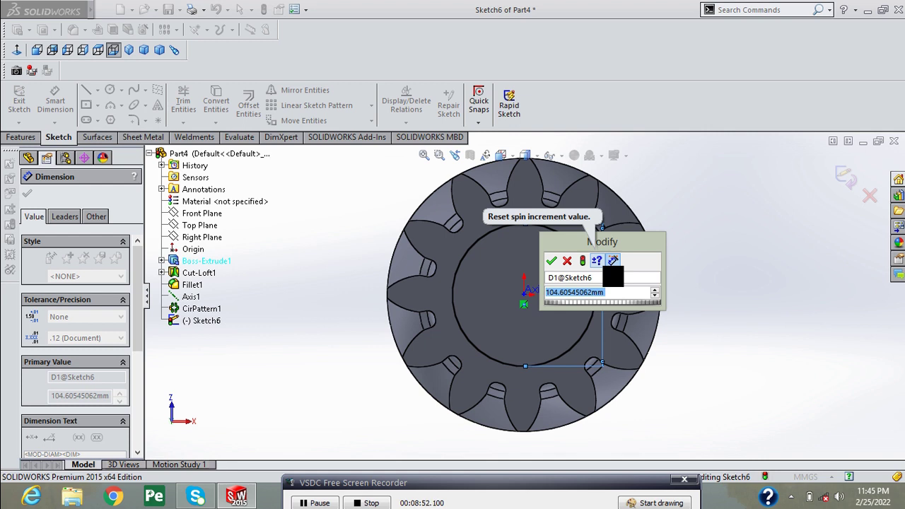
{"action": "type", "text": "75"}
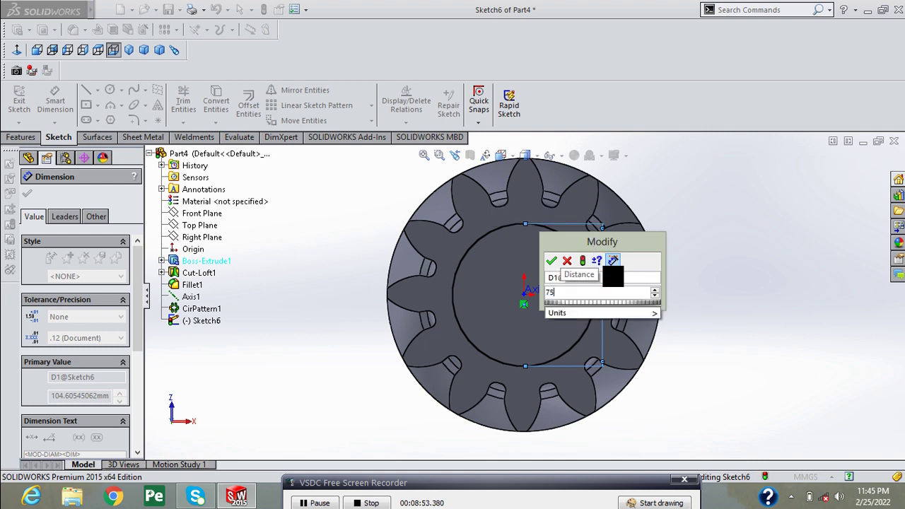
{"action": "key", "text": "Return"}
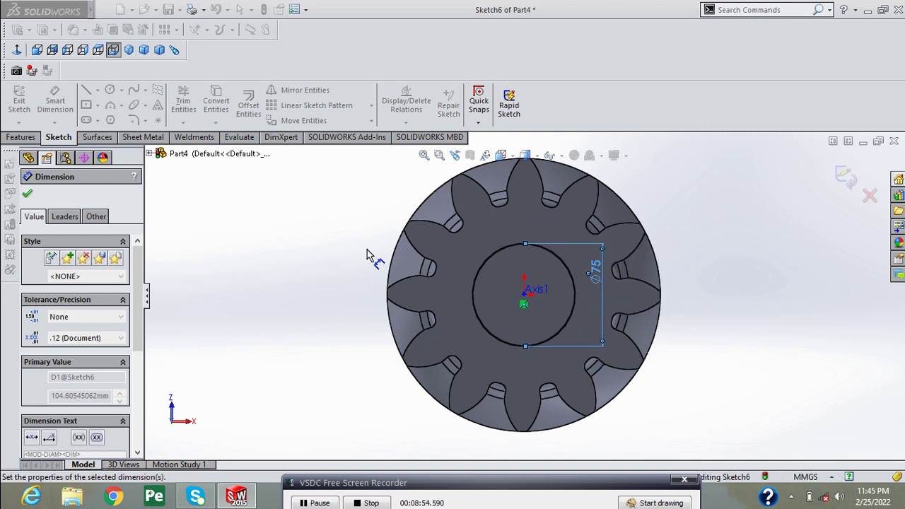
{"action": "left_click", "coordinate": [27, 193]}
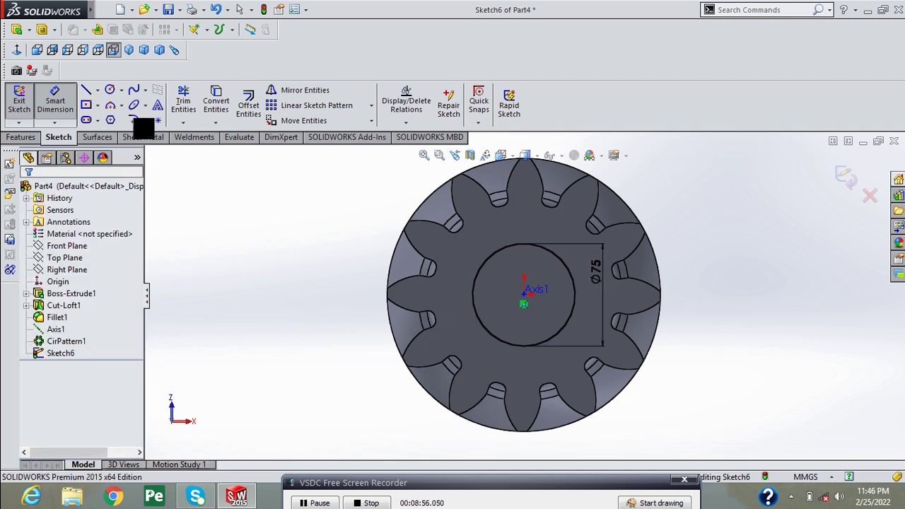
{"action": "key", "text": "Escape"}
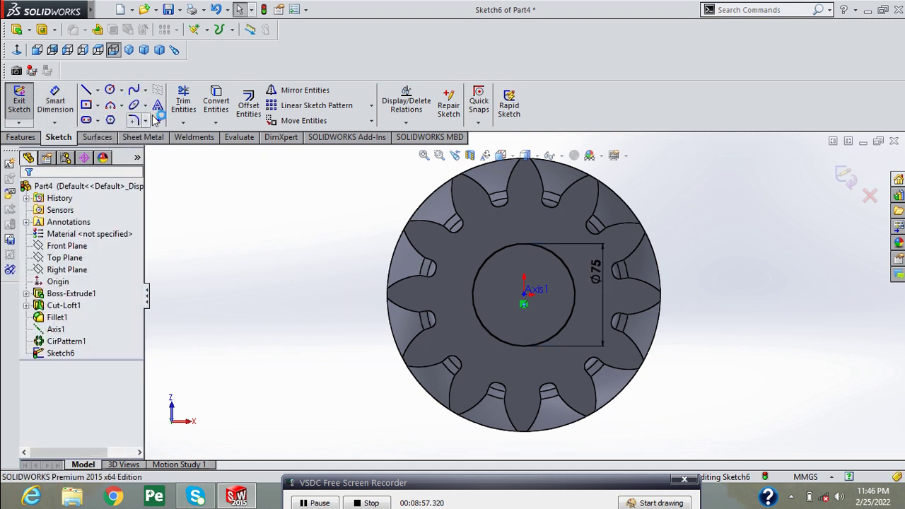
Draw a center rectangle of about 25 by 22 mm for the keyway, centred on the uppermost point of the bore circle.
{"action": "left_click", "coordinate": [86, 105]}
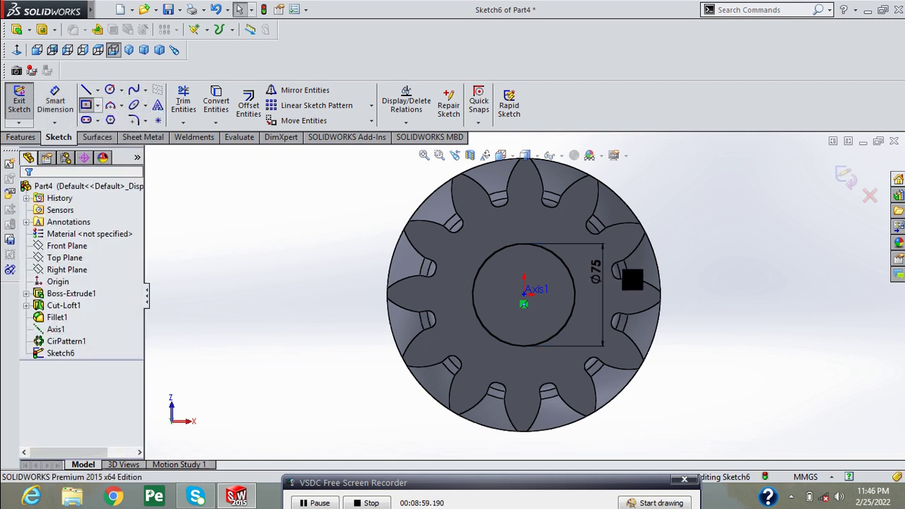
{"action": "scroll", "coordinate": [616, 282], "scroll_direction": "down", "scroll_amount": 2}
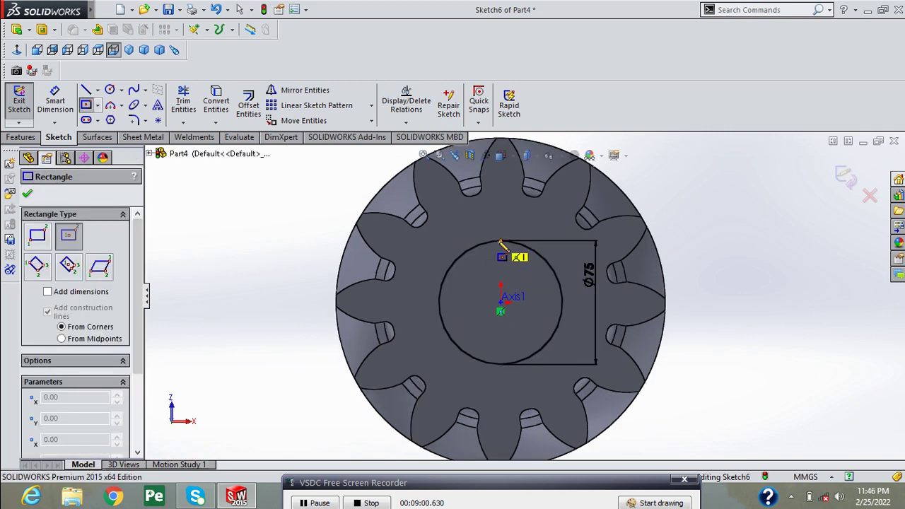
{"action": "left_click", "coordinate": [501, 241]}
{"action": "left_click", "coordinate": [521, 259]}
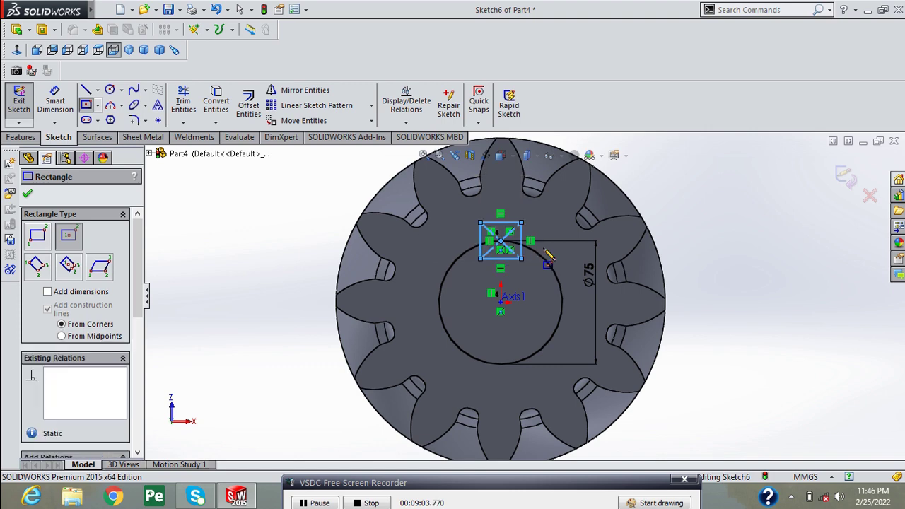
{"action": "right_click", "coordinate": [558, 235]}
{"action": "left_click", "coordinate": [576, 237]}
Dimension the keyway rectangle's width and height as 20 mm each.
{"action": "left_click", "coordinate": [55, 103]}
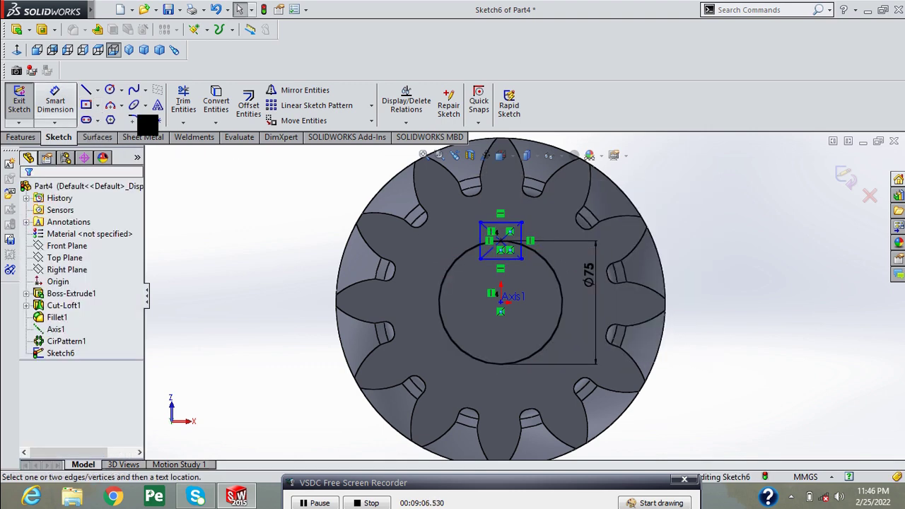
{"action": "left_click", "coordinate": [516, 223]}
{"action": "left_click", "coordinate": [517, 217]}
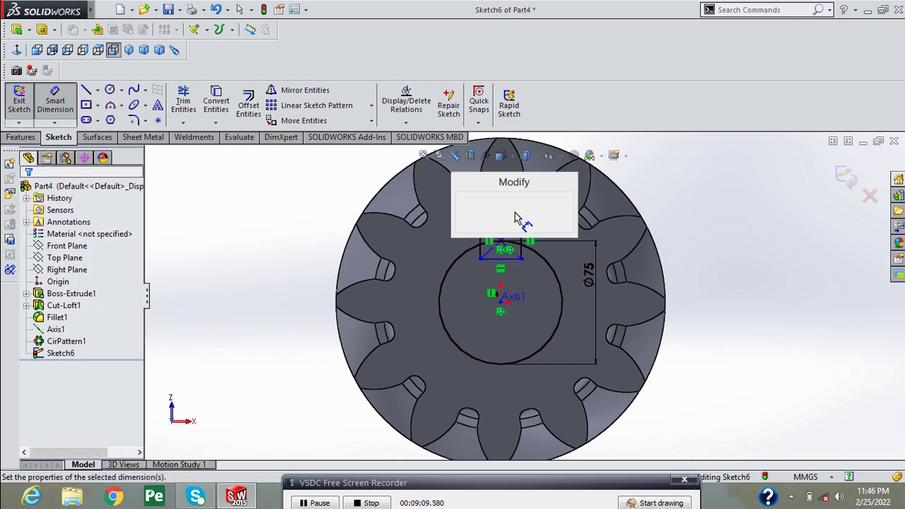
{"action": "type", "text": "20"}
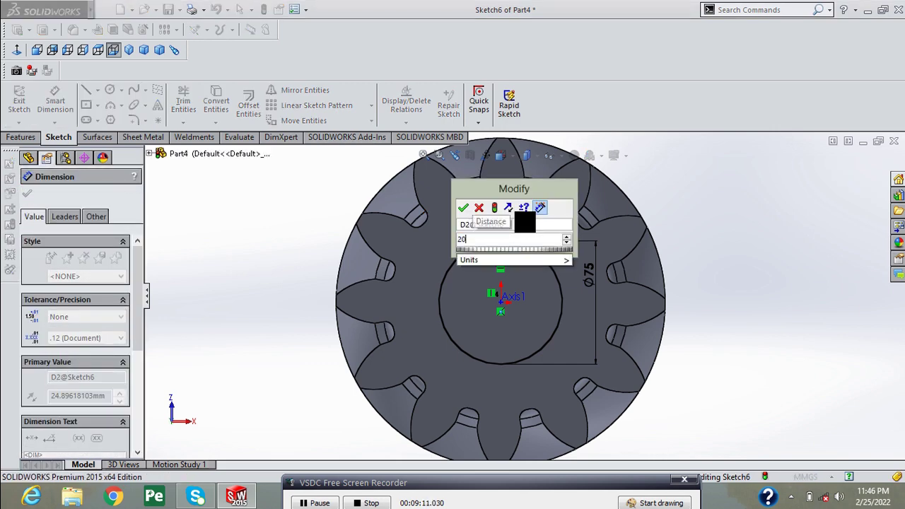
{"action": "key", "text": "Return"}
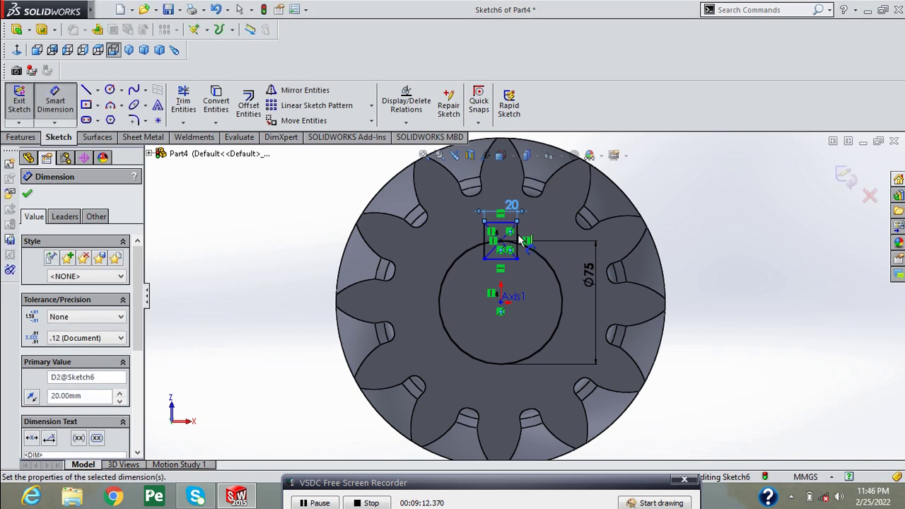
{"action": "left_click", "coordinate": [518, 240]}
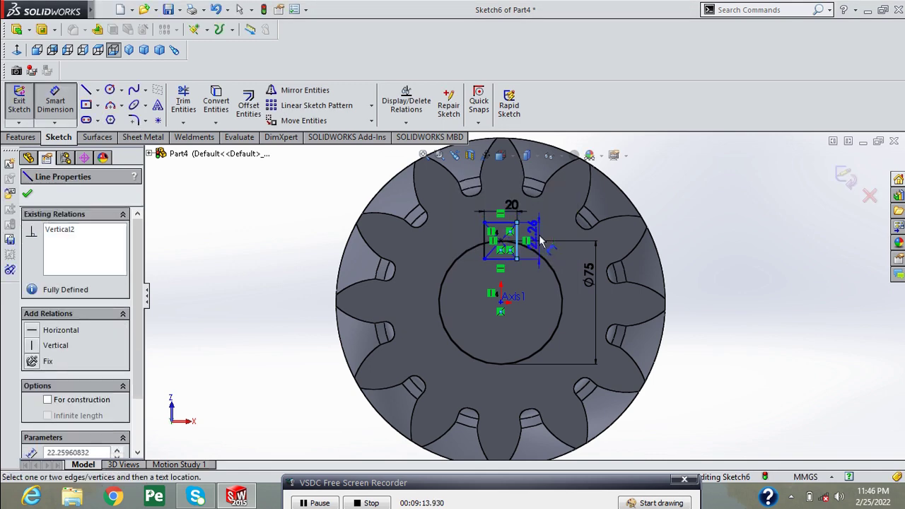
{"action": "left_click", "coordinate": [543, 243]}
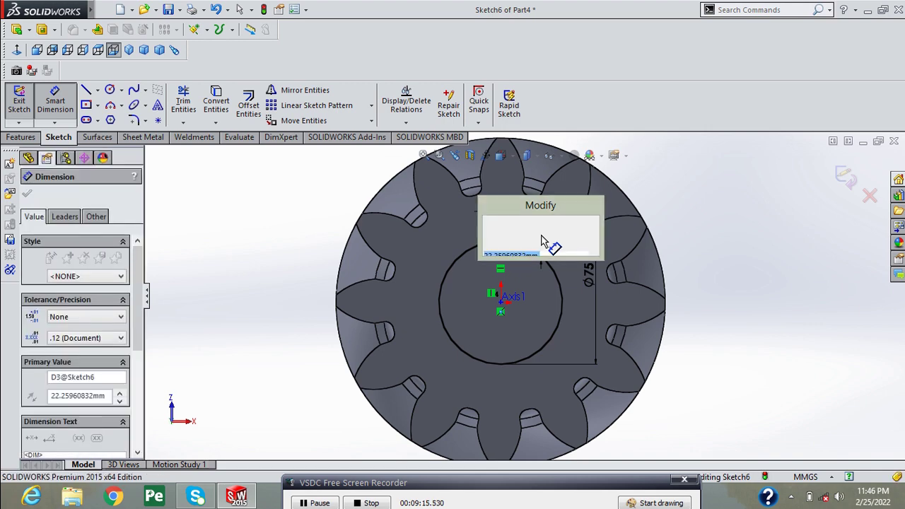
{"action": "type", "text": "20"}
{"action": "key", "text": "Return"}
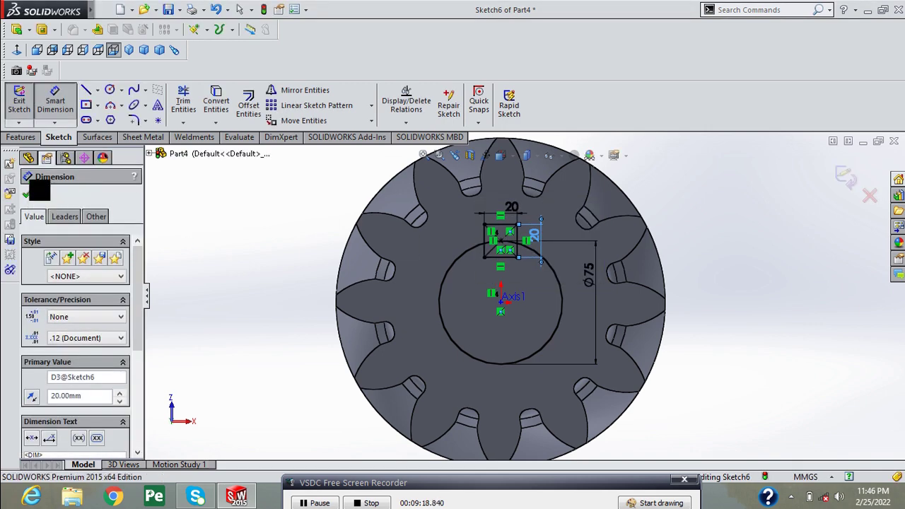
{"action": "left_click", "coordinate": [26, 195]}
Extrude-cut the bore circle and keyway regions of the sketch through the whole gear using Through All - Both.
{"action": "left_click", "coordinate": [23, 137]}
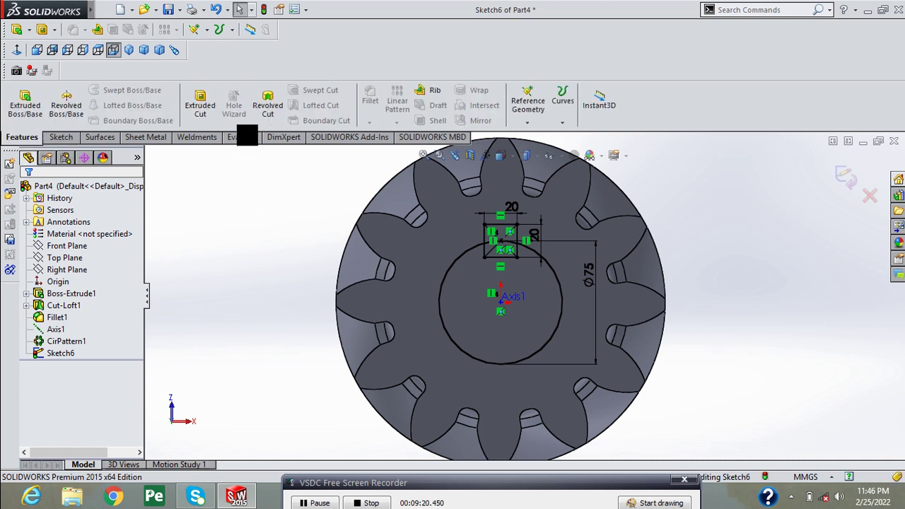
{"action": "left_click", "coordinate": [205, 116]}
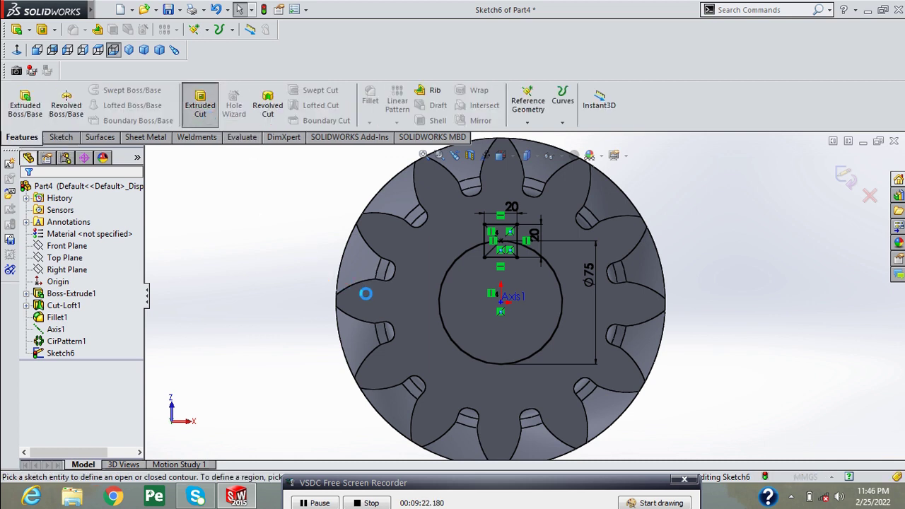
{"action": "left_click", "coordinate": [539, 301]}
{"action": "scroll", "coordinate": [535, 271], "scroll_direction": "down", "scroll_amount": 2}
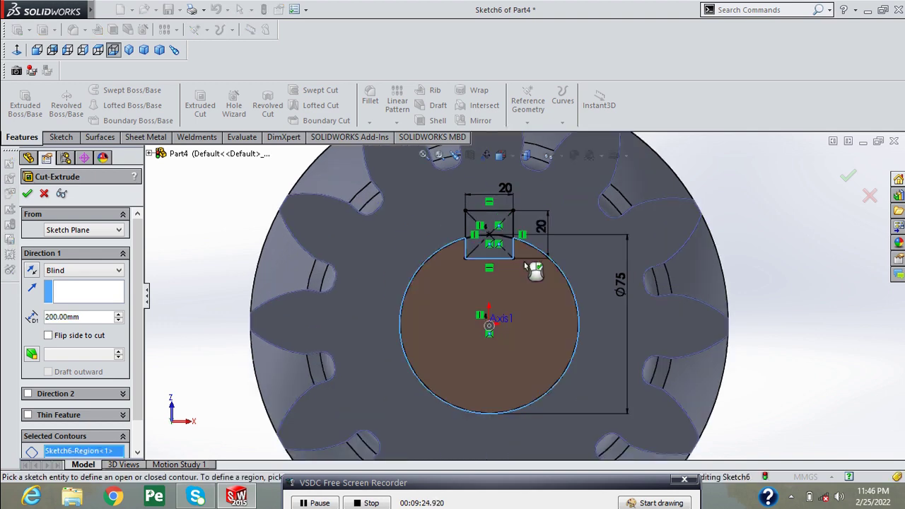
{"action": "scroll", "coordinate": [535, 268], "scroll_direction": "down", "scroll_amount": 2}
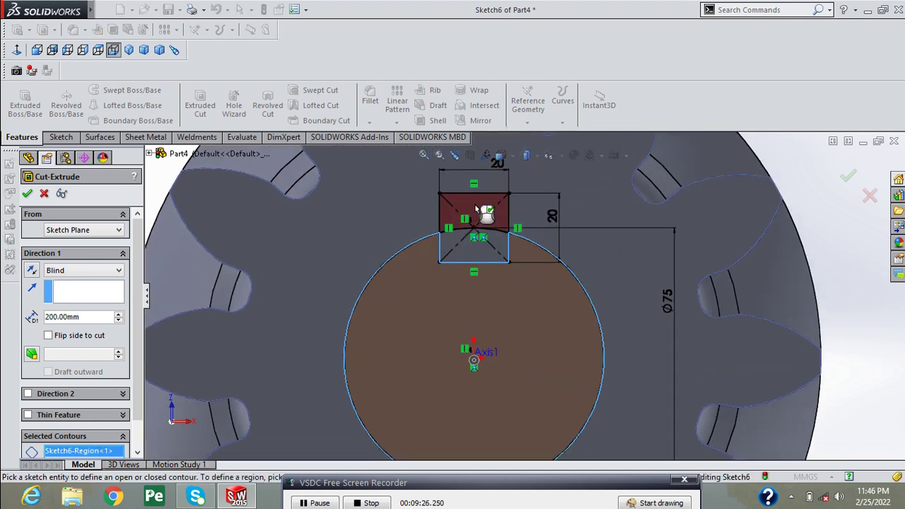
{"action": "left_click", "coordinate": [485, 257]}
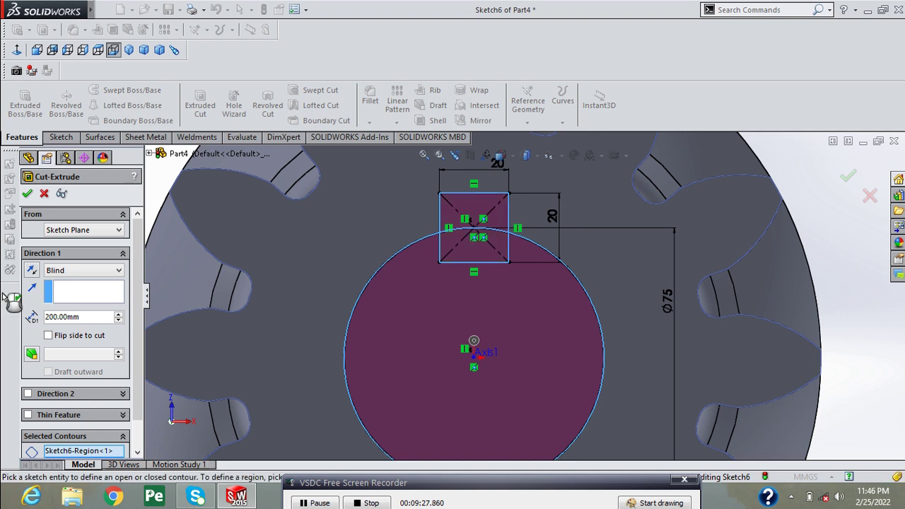
{"action": "left_click", "coordinate": [121, 272]}
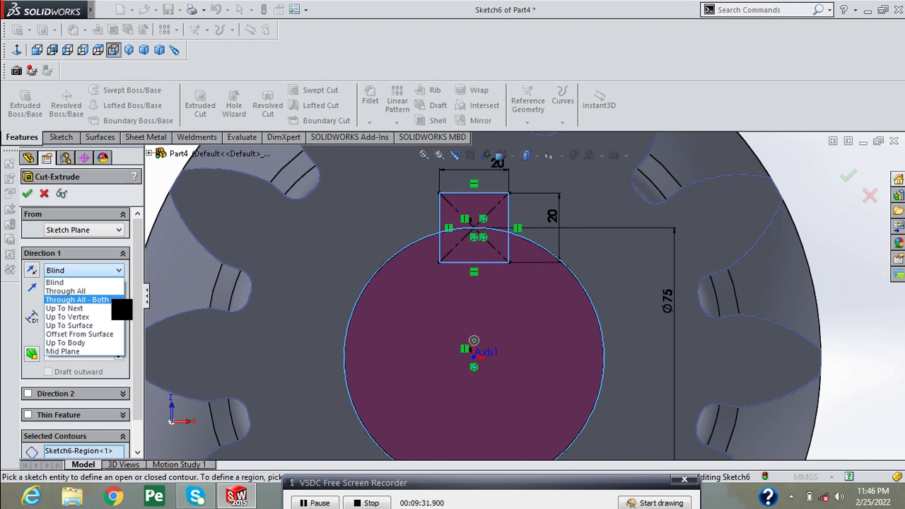
{"action": "left_click", "coordinate": [112, 300]}
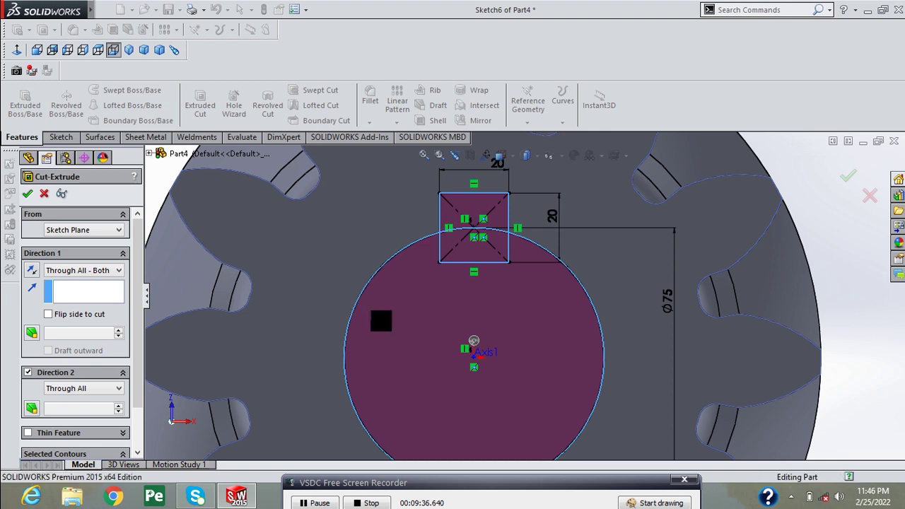
{"action": "key", "text": "Return"}
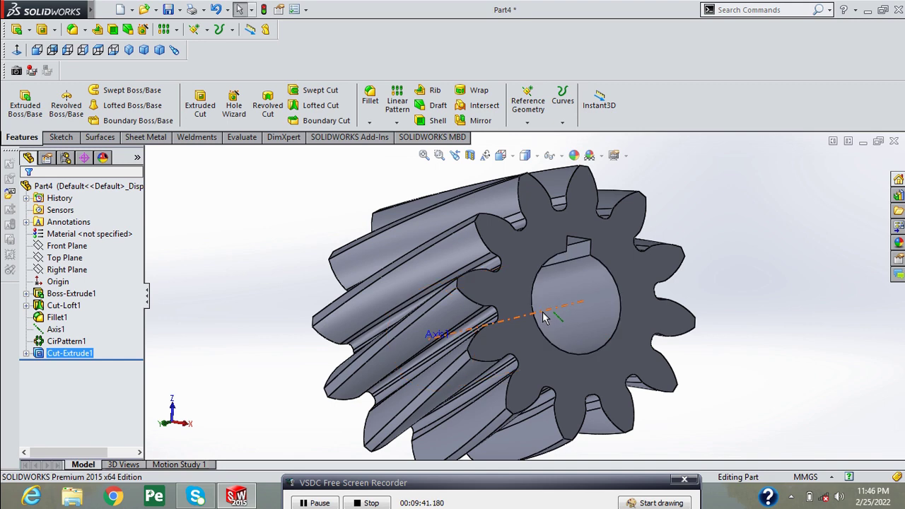
Hide Axis1 in the model.
{"action": "right_click", "coordinate": [545, 318]}
{"action": "left_click", "coordinate": [568, 272]}
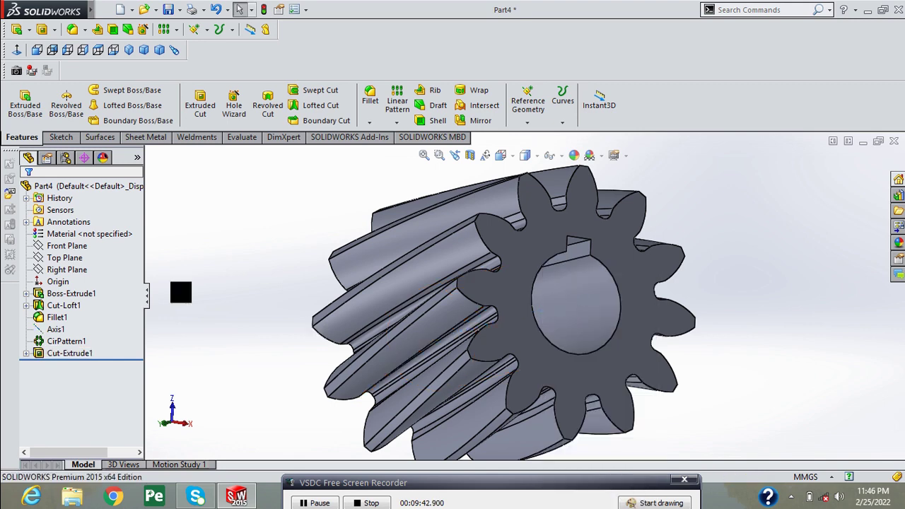
Apply the steel material 1023 Carbon Steel Sheet (SS) to the gear and close the material library.
{"action": "right_click", "coordinate": [103, 235]}
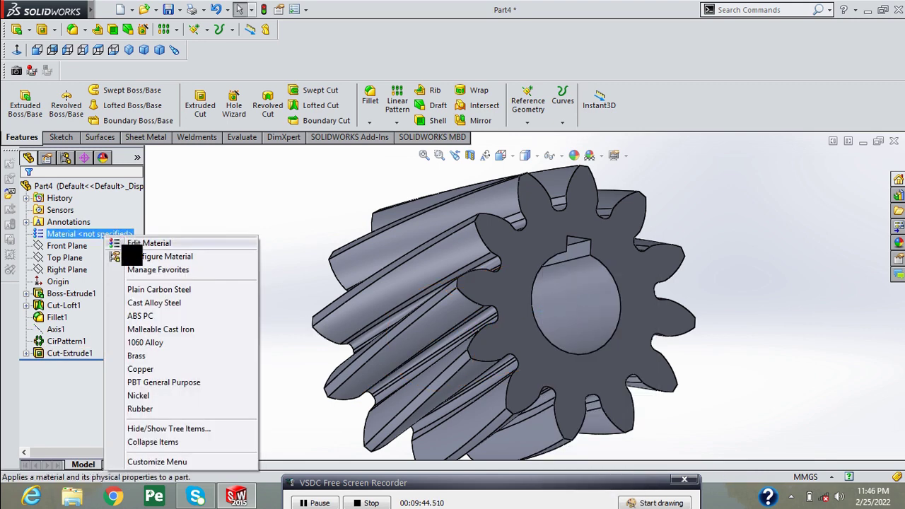
{"action": "key", "text": "Escape"}
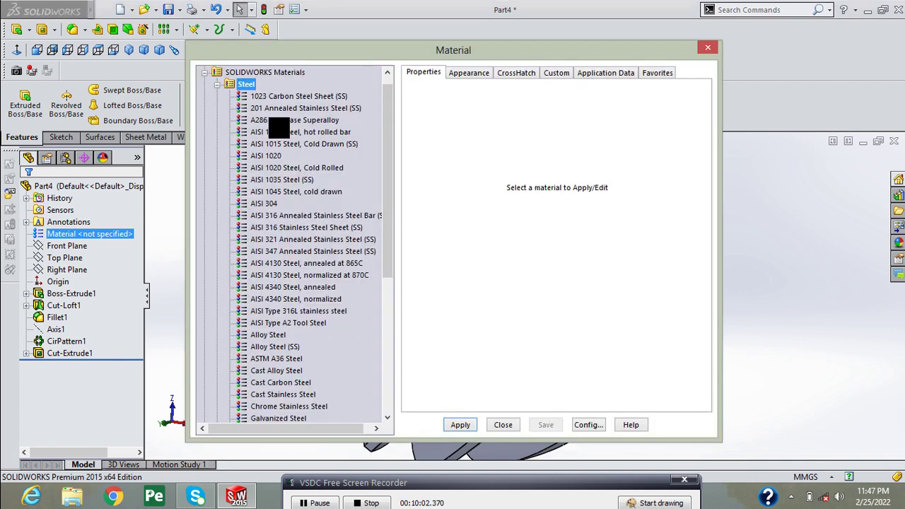
{"action": "left_click", "coordinate": [297, 91]}
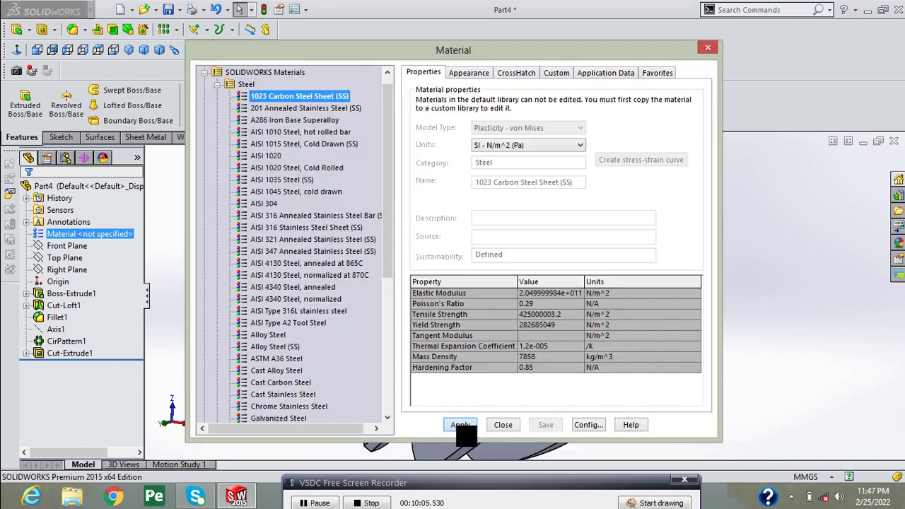
{"action": "left_click", "coordinate": [460, 424]}
{"action": "left_click", "coordinate": [503, 425]}
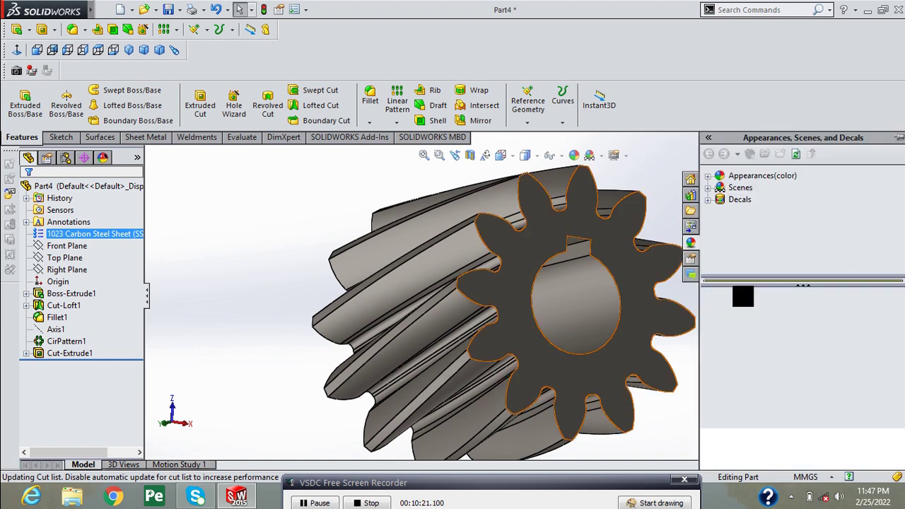
Apply the brushed nickel metal appearance to the gear and inspect it from several angles.
{"action": "double_click", "coordinate": [721, 177]}
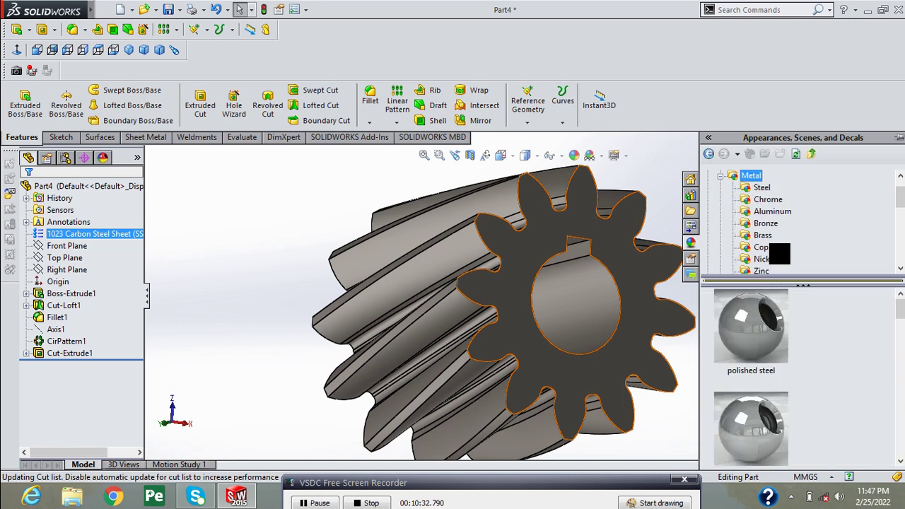
{"action": "scroll", "coordinate": [782, 224], "scroll_direction": "down", "scroll_amount": 1}
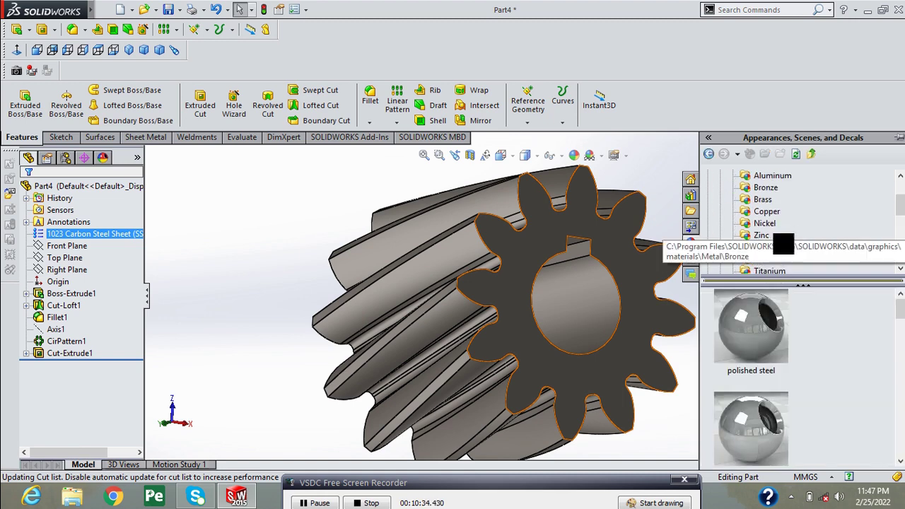
{"action": "left_click", "coordinate": [763, 223]}
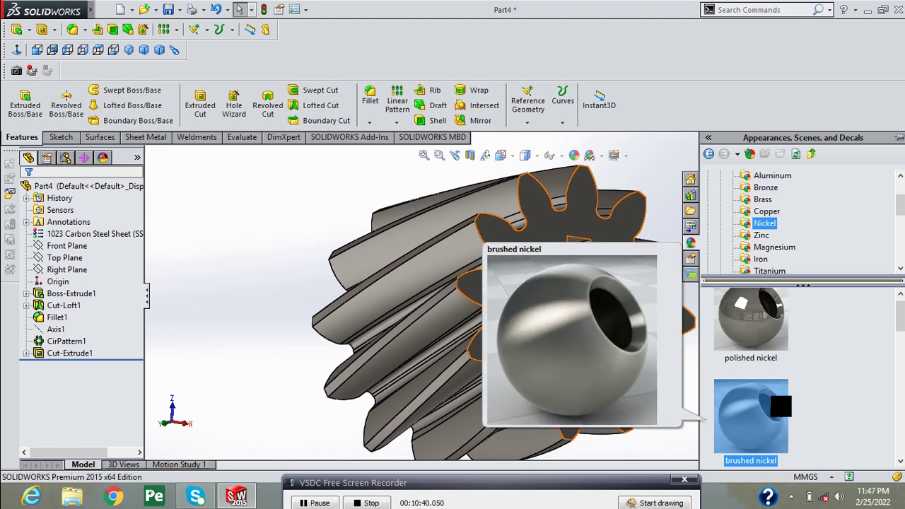
{"action": "mouse_move", "coordinate": [751, 417]}
{"action": "left_mouse_down"}
{"action": "mouse_move", "coordinate": [489, 331]}
{"action": "mouse_move", "coordinate": [323, 369]}
{"action": "mouse_move", "coordinate": [290, 331]}
{"action": "left_mouse_up"}
{"action": "middle_click_drag", "start_coordinate": [280, 322], "coordinate": [422, 332]}
{"action": "scroll", "coordinate": [306, 285], "scroll_direction": "up", "scroll_amount": 3}
{"action": "scroll", "coordinate": [304, 285], "scroll_direction": "down", "scroll_amount": 3}
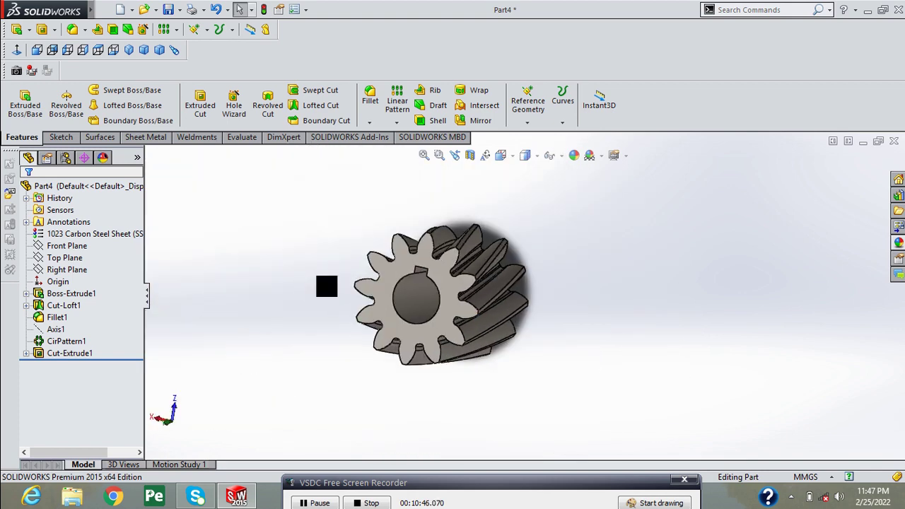
{"action": "mouse_move", "coordinate": [350, 293]}
{"action": "middle_mouse_down"}
{"action": "mouse_move", "coordinate": [390, 301]}
{"action": "mouse_move", "coordinate": [402, 266]}
{"action": "mouse_move", "coordinate": [377, 215]}
{"action": "mouse_move", "coordinate": [327, 226]}
{"action": "mouse_move", "coordinate": [320, 307]}
{"action": "mouse_move", "coordinate": [349, 289]}
{"action": "middle_mouse_up"}
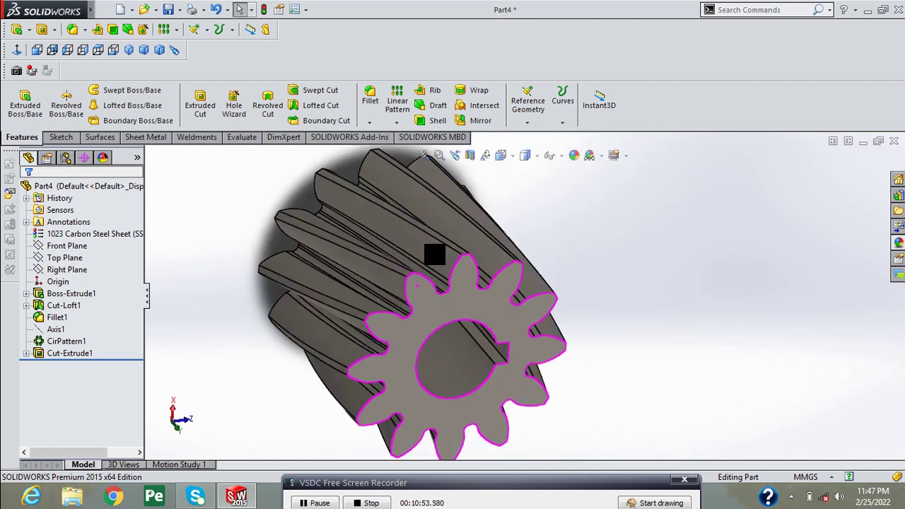